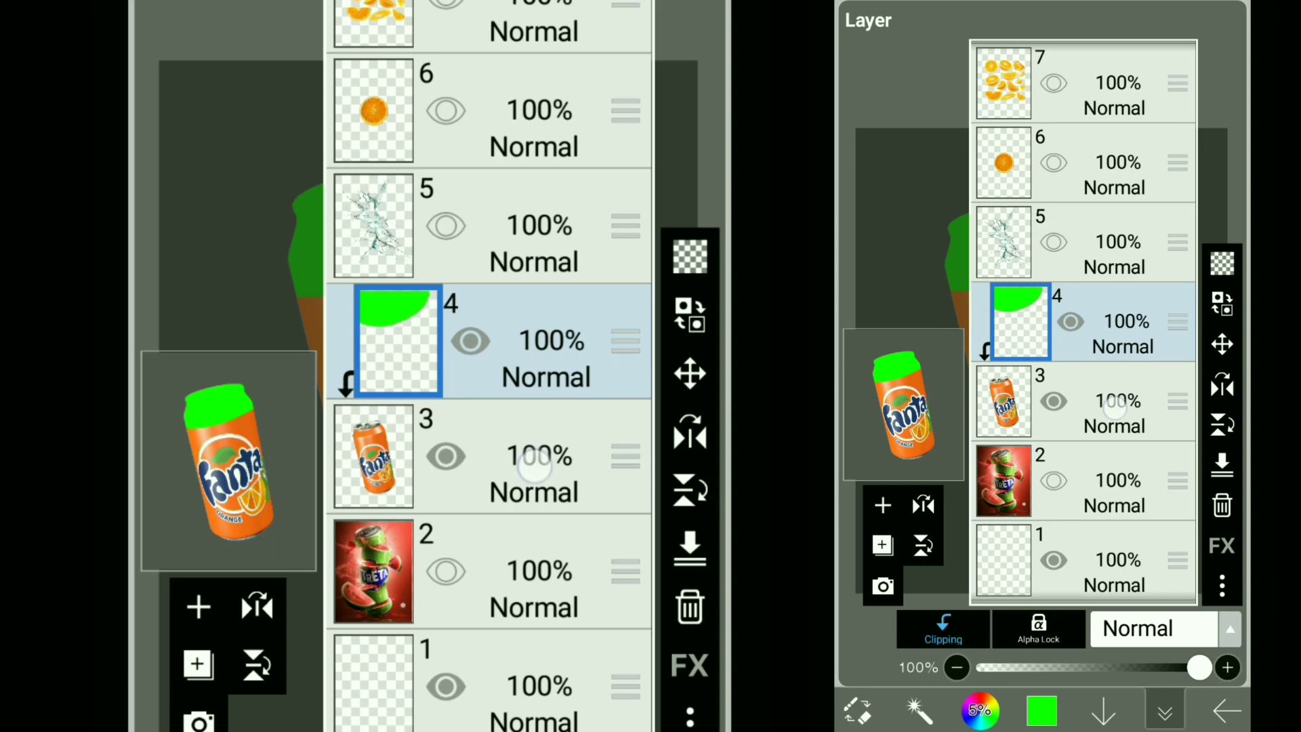
# - Magic Wand the green top and duplicate the can layer to copy it onto a new layer
pyautogui.click(534, 467)
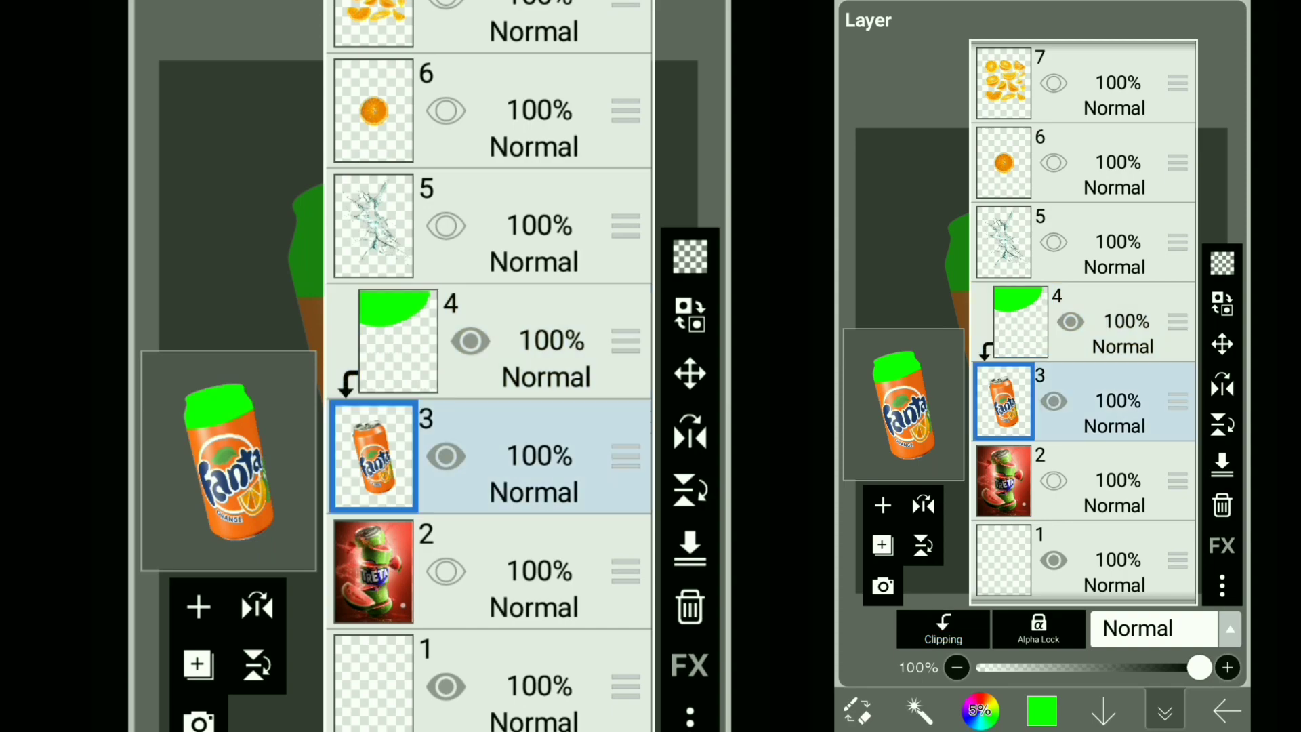
pyautogui.click(429, 369)
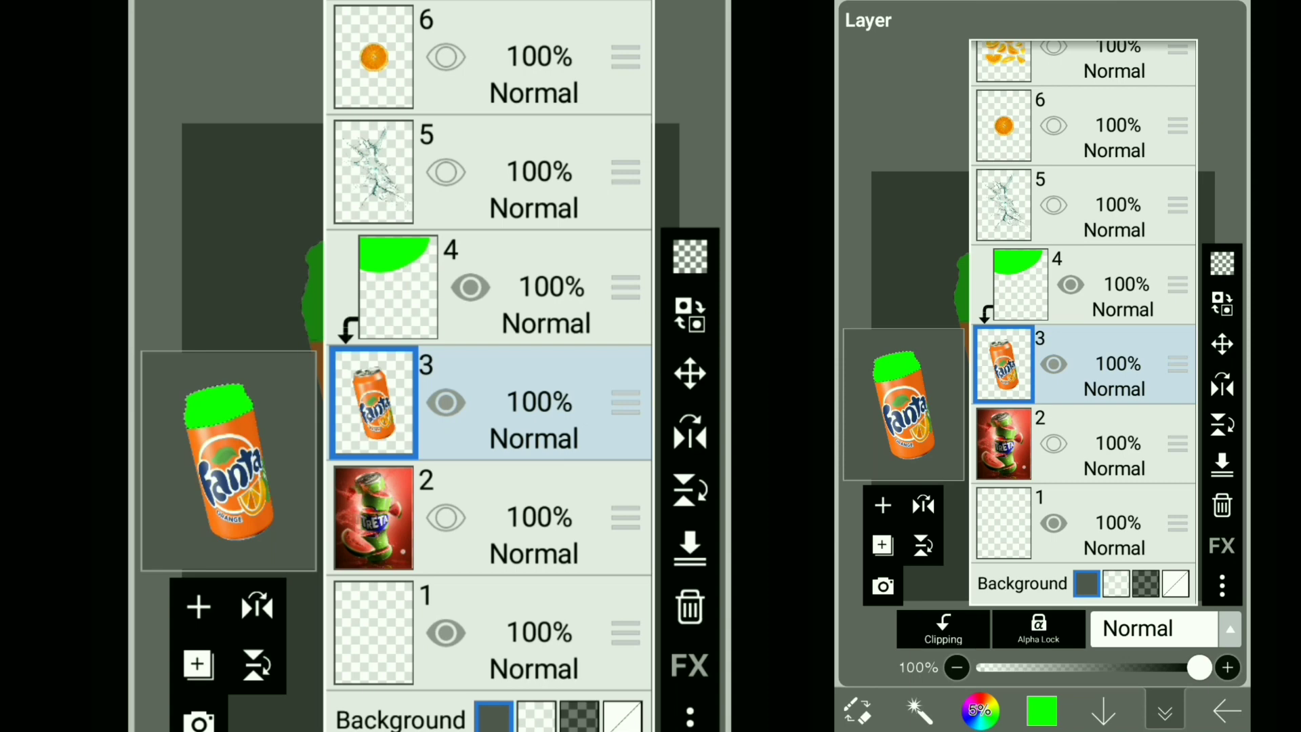
pyautogui.click(531, 414)
pyautogui.click(199, 665)
pyautogui.click(291, 523)
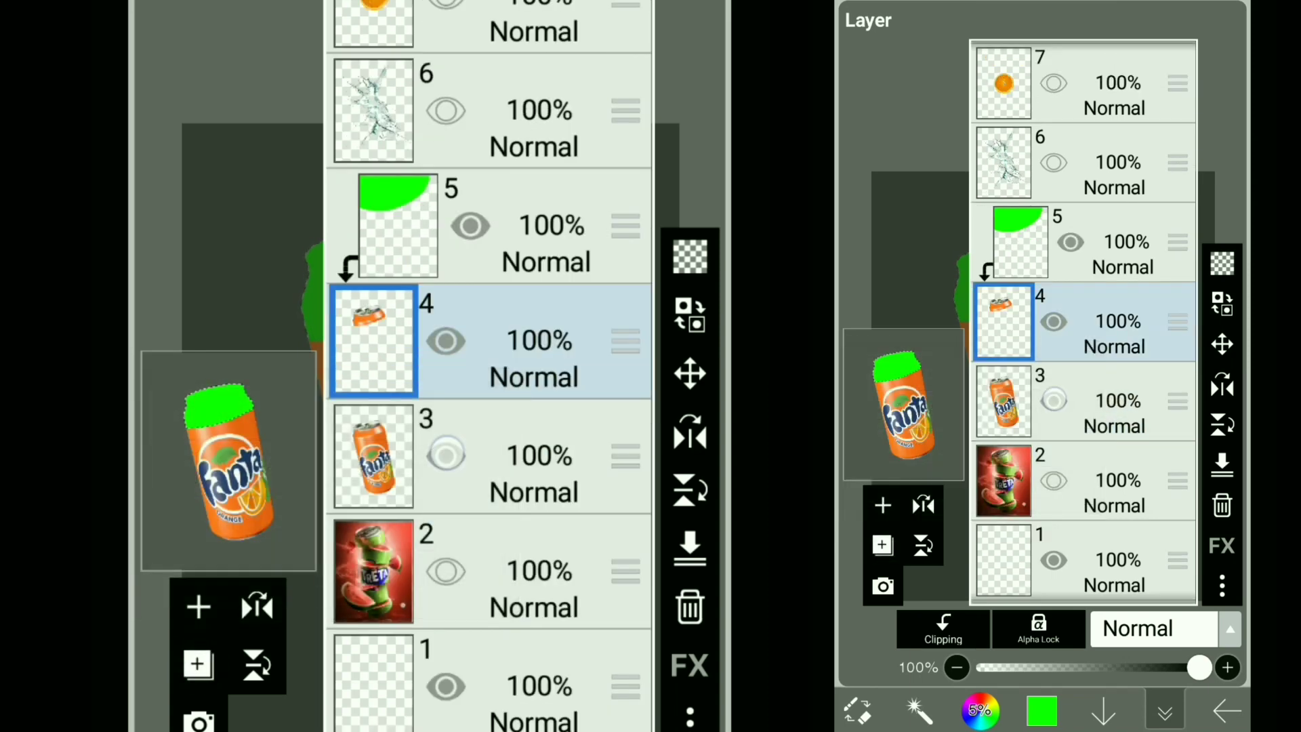
# - Hide the full can and green cap layers, then clear the selection
pyautogui.click(470, 226)
pyautogui.click(1164, 712)
pyautogui.scroll(5, 548, 397)
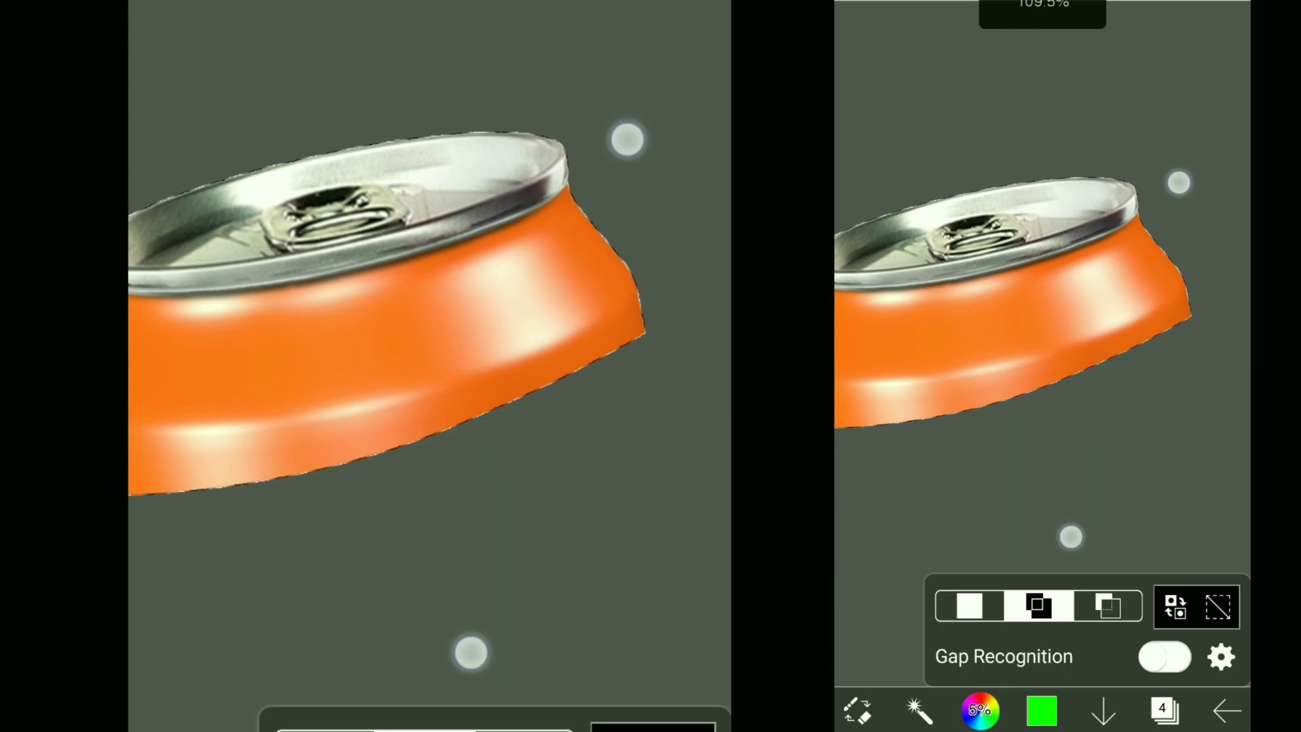
pyautogui.scroll(-5, 549, 396)
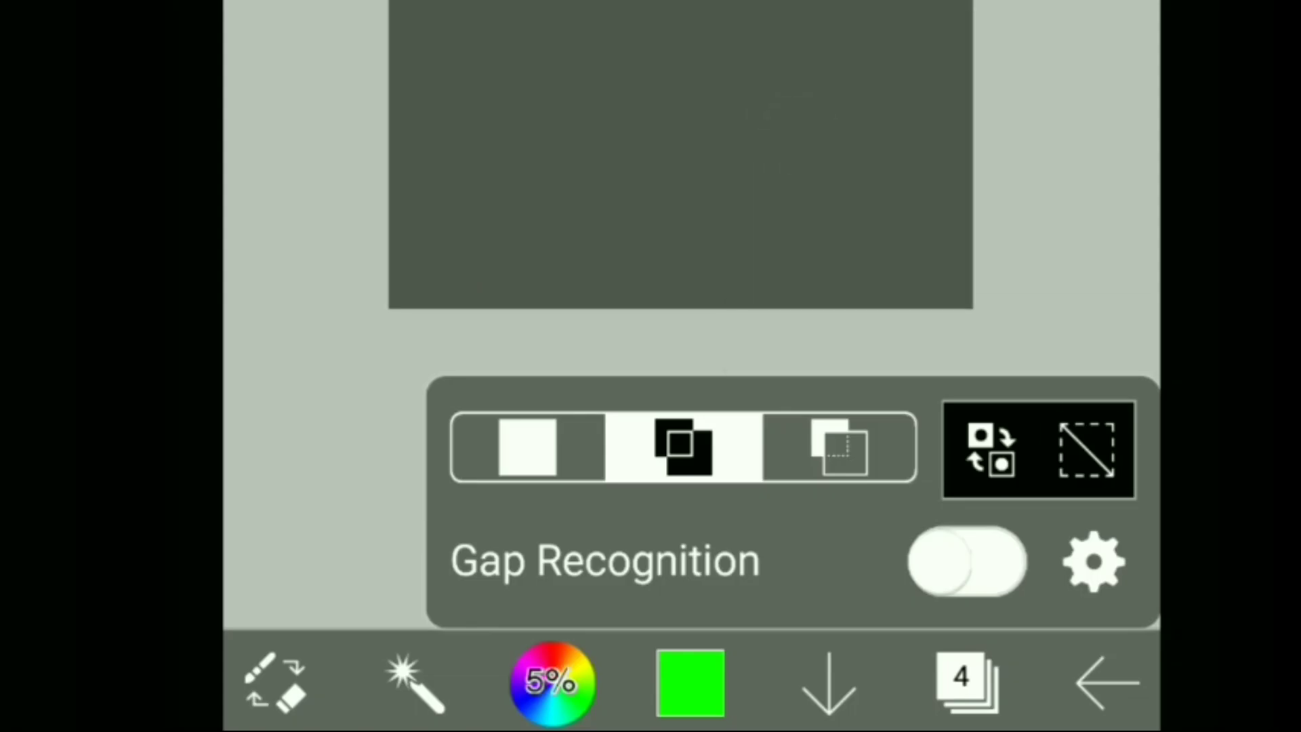
pyautogui.click(1083, 447)
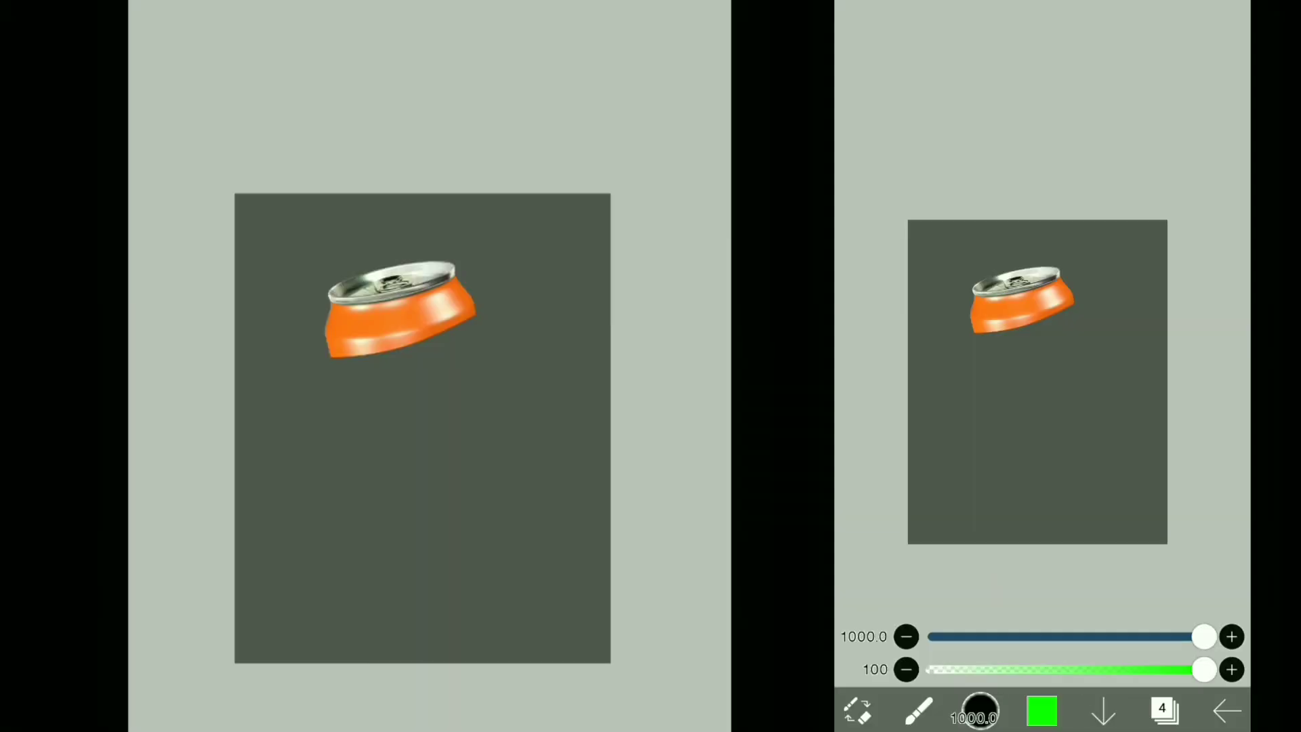
pyautogui.scroll(2, 586, 464)
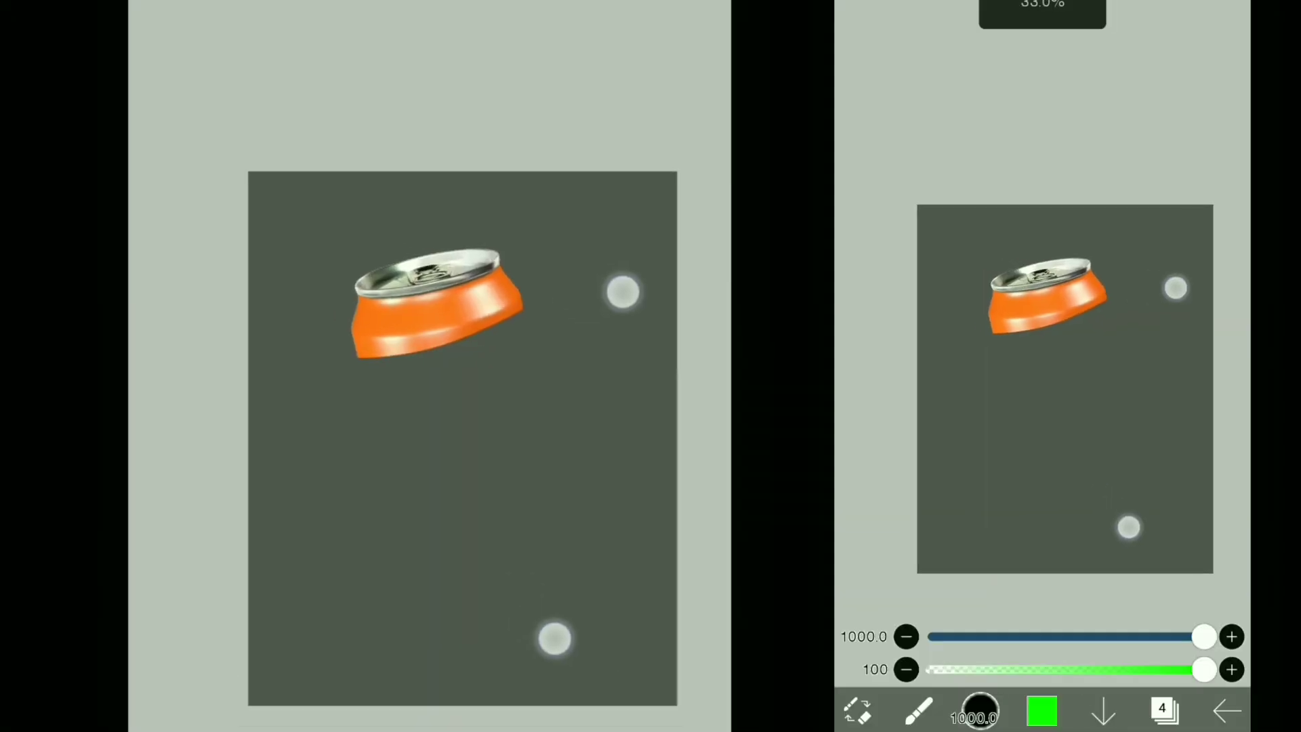
# - Show the full can again and add a new layer clipped above the can layer
pyautogui.click(1164, 712)
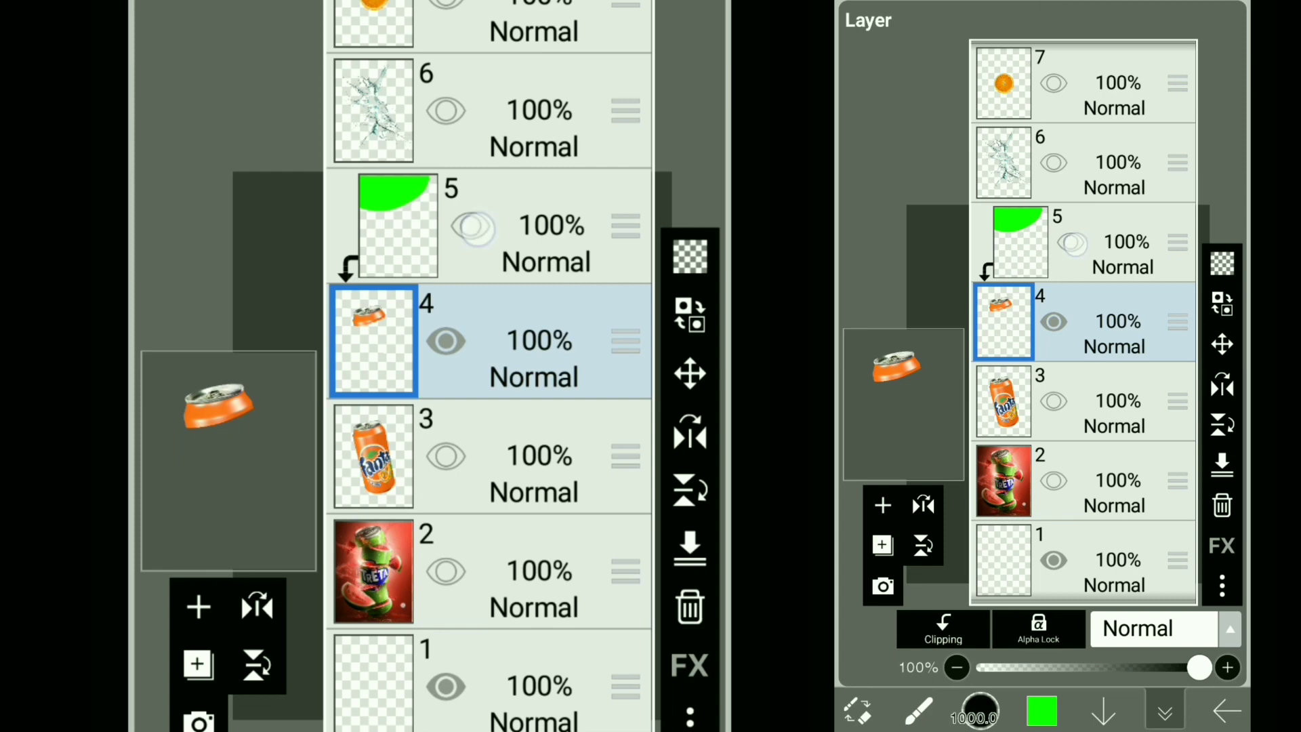
pyautogui.click(446, 452)
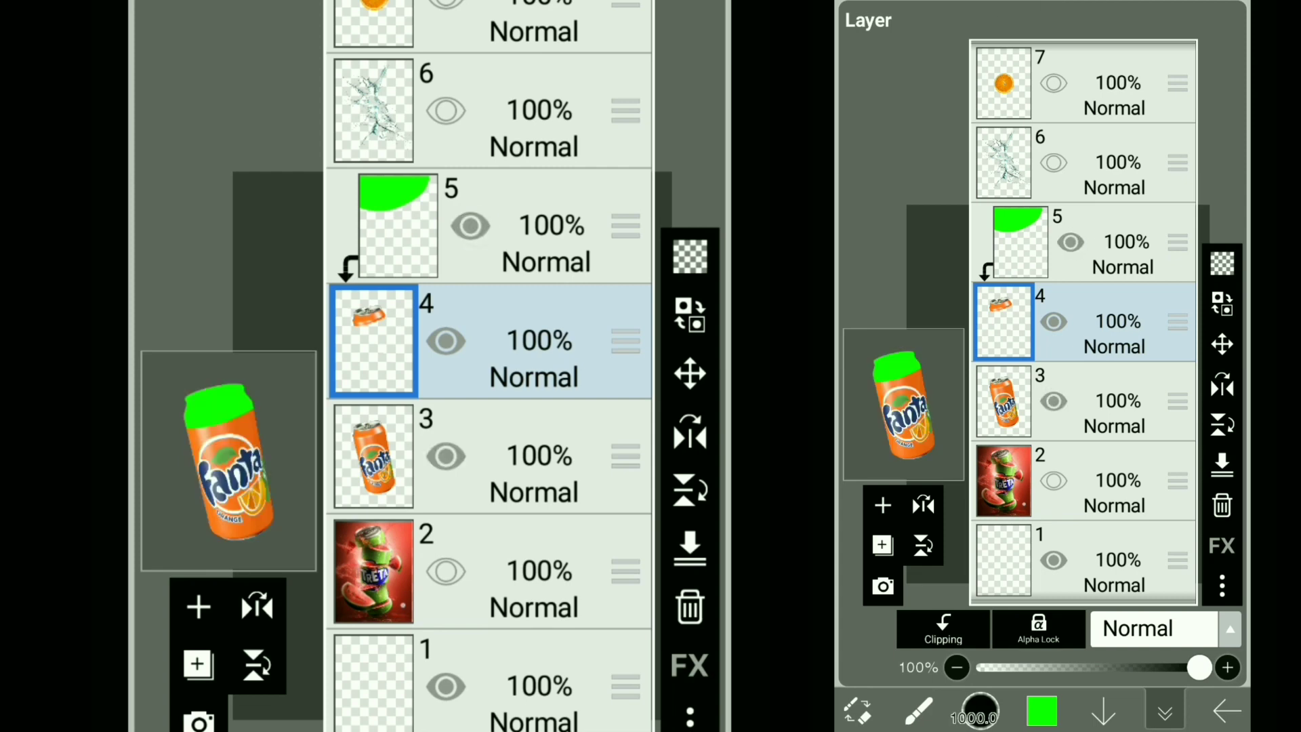
pyautogui.click(549, 244)
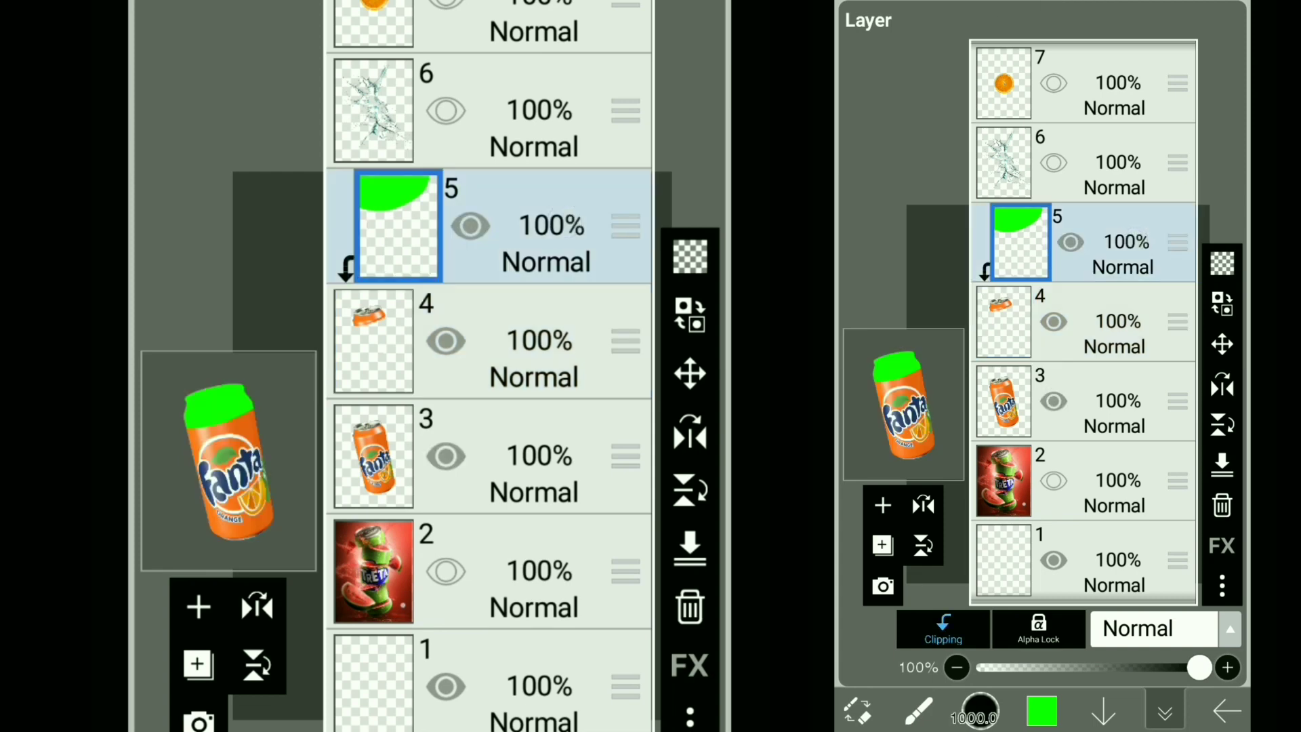
pyautogui.click(547, 448)
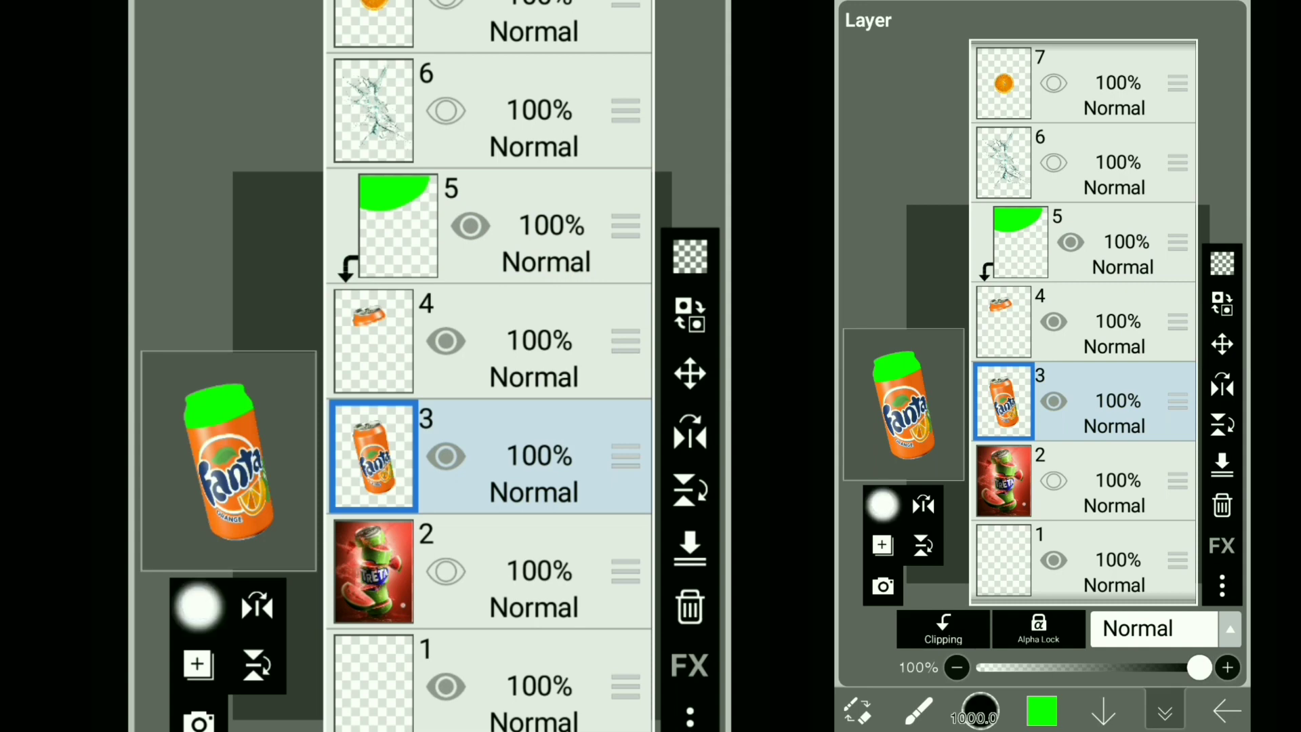
pyautogui.click(883, 545)
pyautogui.click(944, 628)
pyautogui.click(1165, 711)
# - Paint a blue band just below the green top on the clipped layer
pyautogui.click(1042, 712)
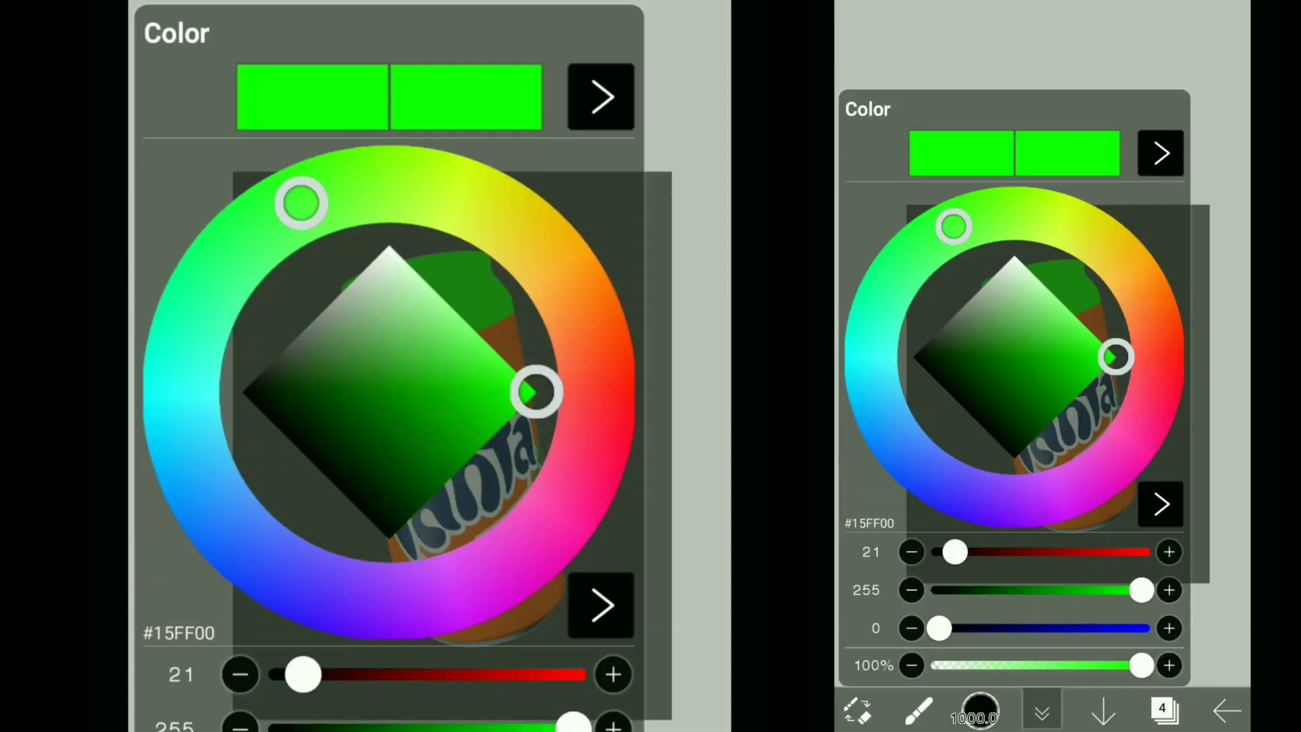
pyautogui.moveTo(954, 226); pyautogui.dragTo(884, 400)
pyautogui.click(1042, 712)
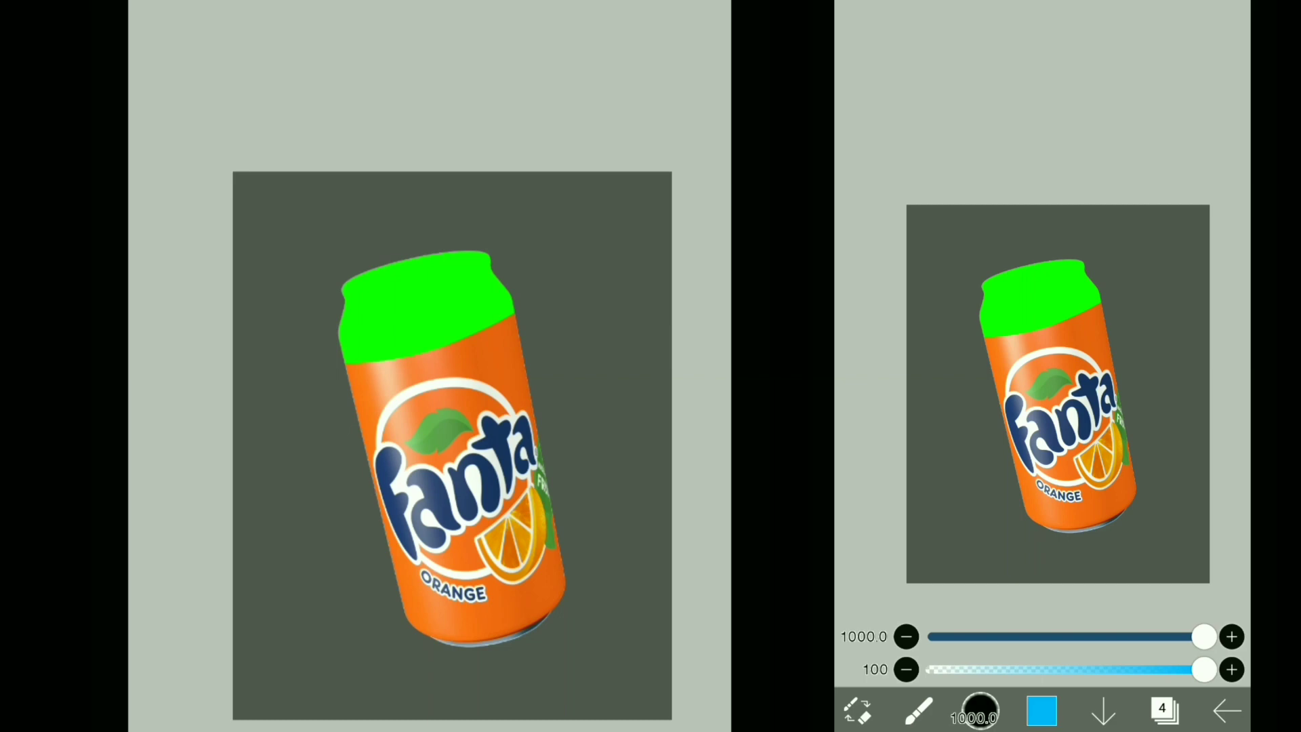
pyautogui.moveTo(460, 293)
pyautogui.mouseDown()
pyautogui.moveTo(505, 250)
pyautogui.moveTo(372, 325)
pyautogui.moveTo(443, 245)
pyautogui.mouseUp()
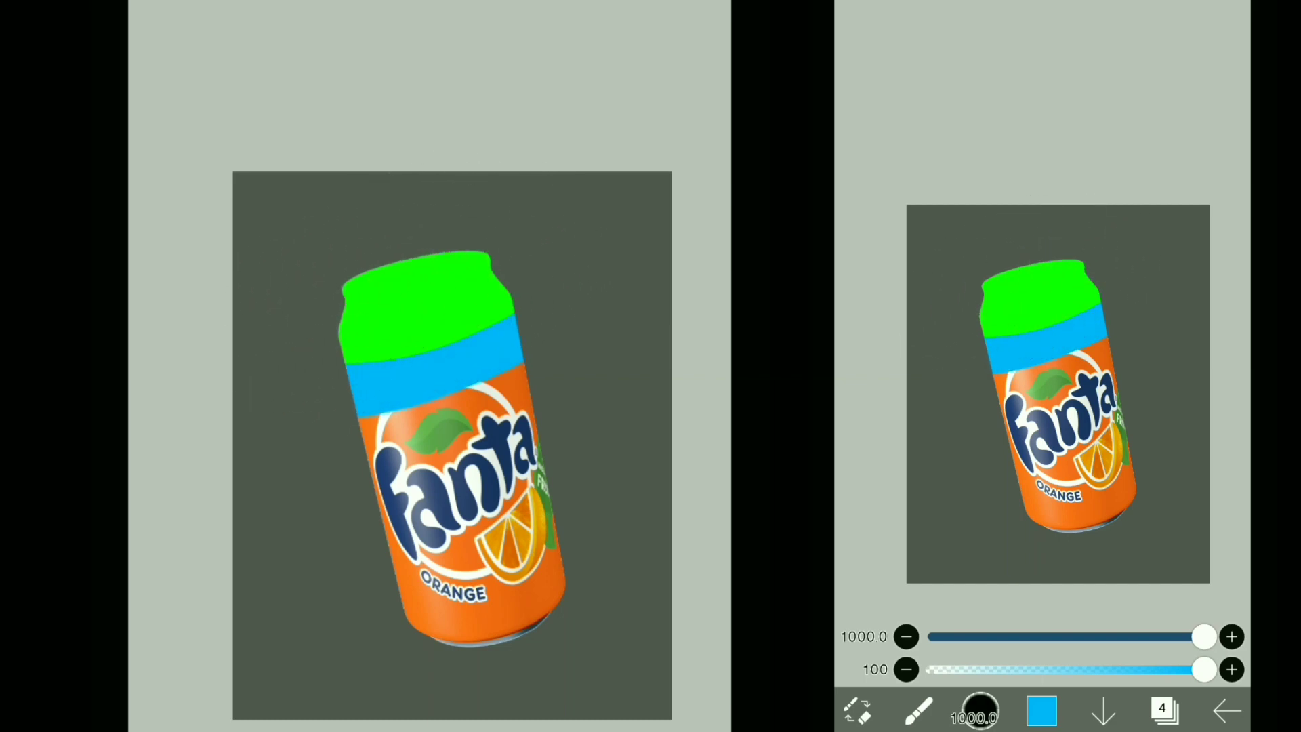
# - Magic Wand the blue band on the can layer and duplicate it onto a new slice layer
pyautogui.click(918, 712)
pyautogui.click(949, 319)
pyautogui.click(1165, 711)
pyautogui.click(1116, 407)
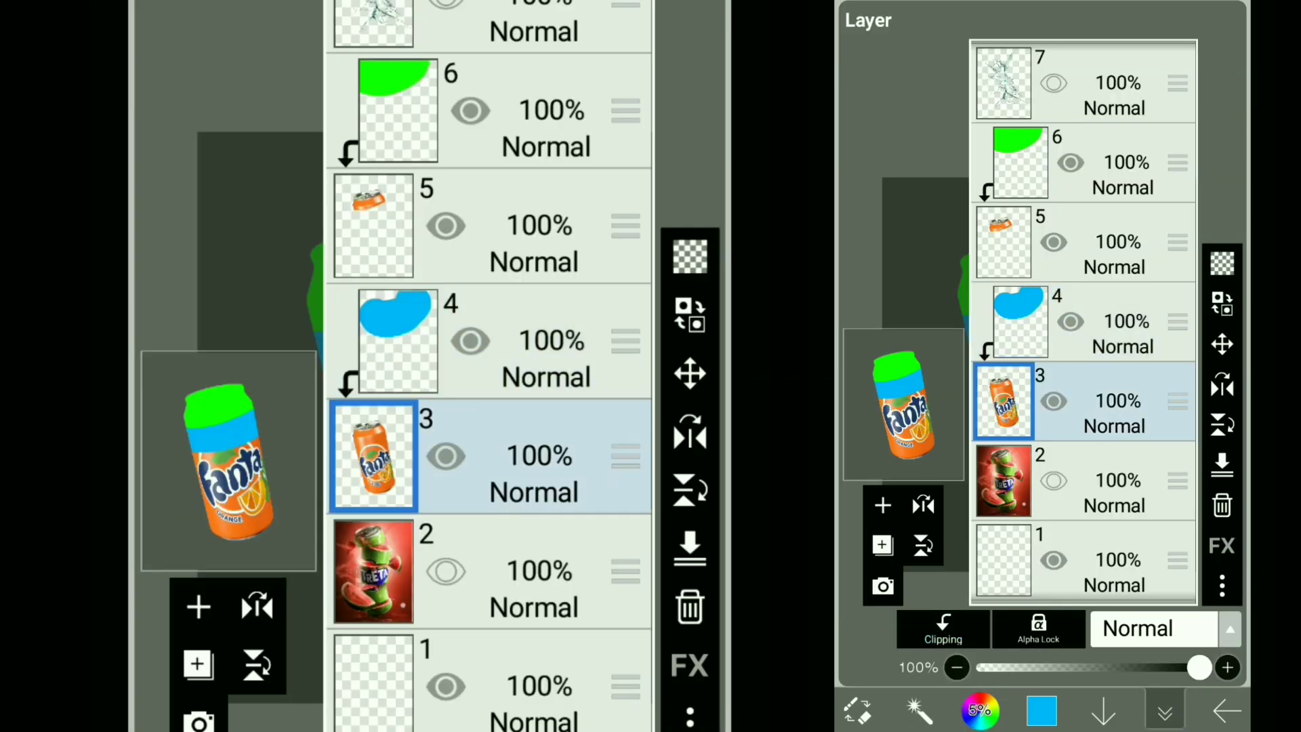
pyautogui.click(1166, 713)
pyautogui.click(435, 320)
pyautogui.scroll(3, 580, 283)
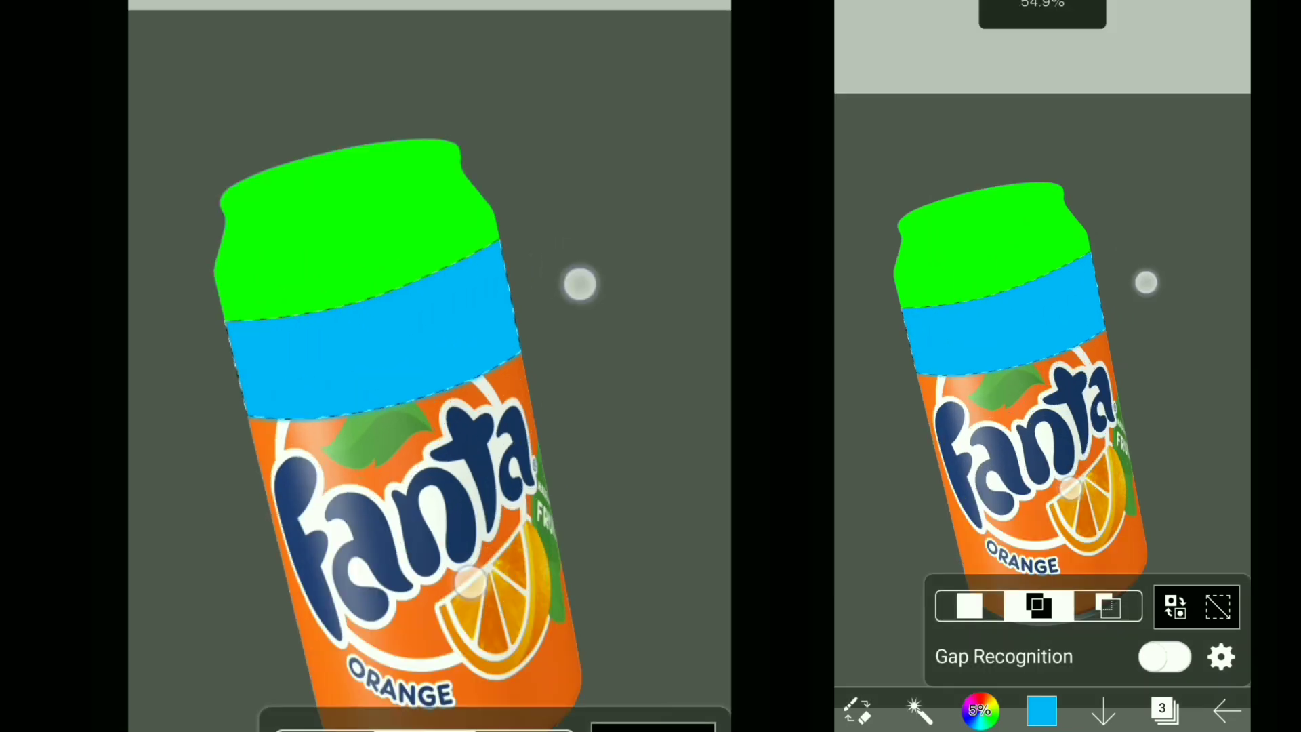
pyautogui.click(1165, 712)
pyautogui.click(881, 545)
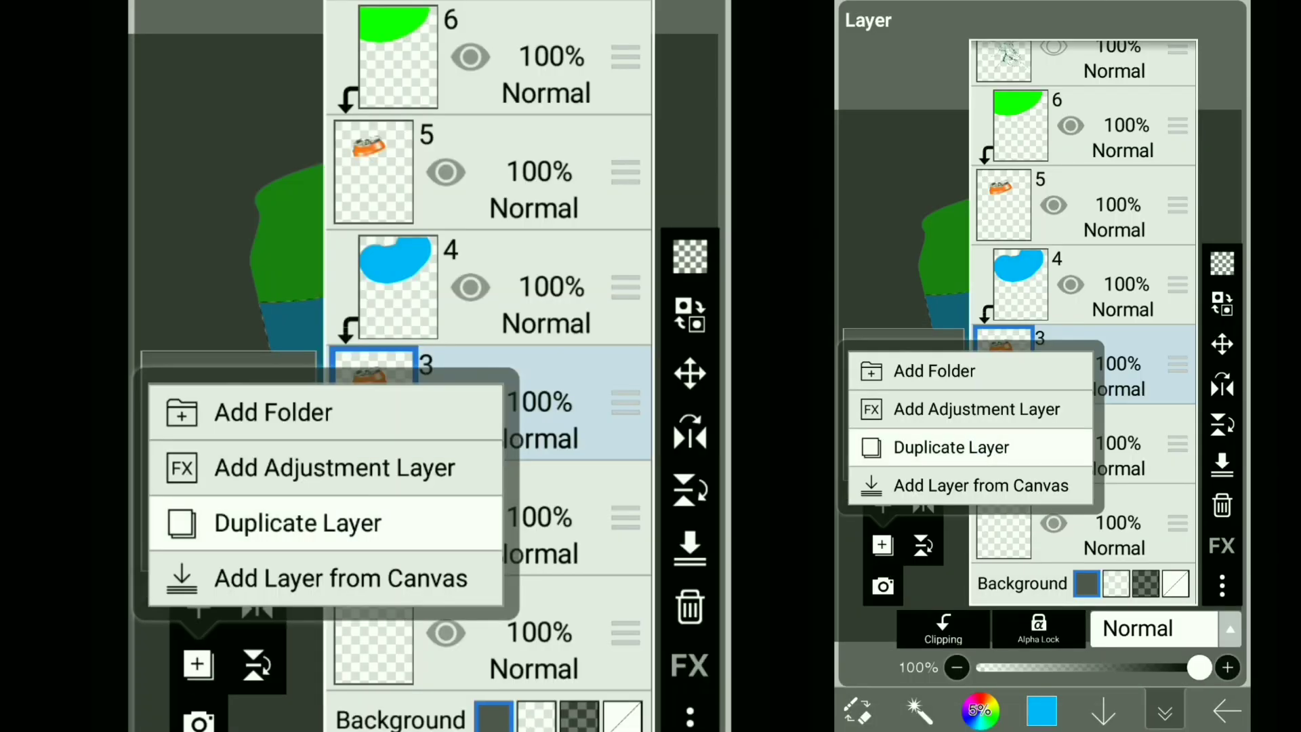
pyautogui.click(951, 448)
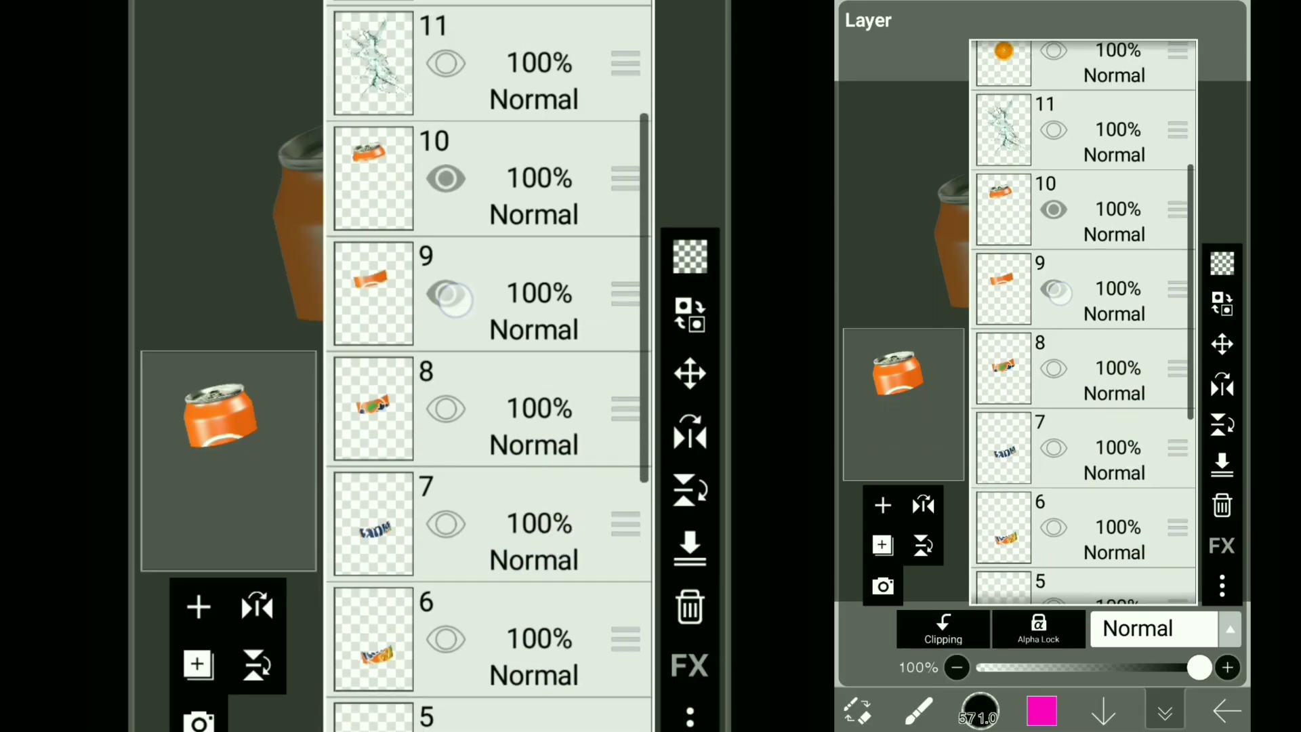
# - Add a layer above the orange band slice and draw a filled black circle
pyautogui.click(534, 293)
pyautogui.click(533, 407)
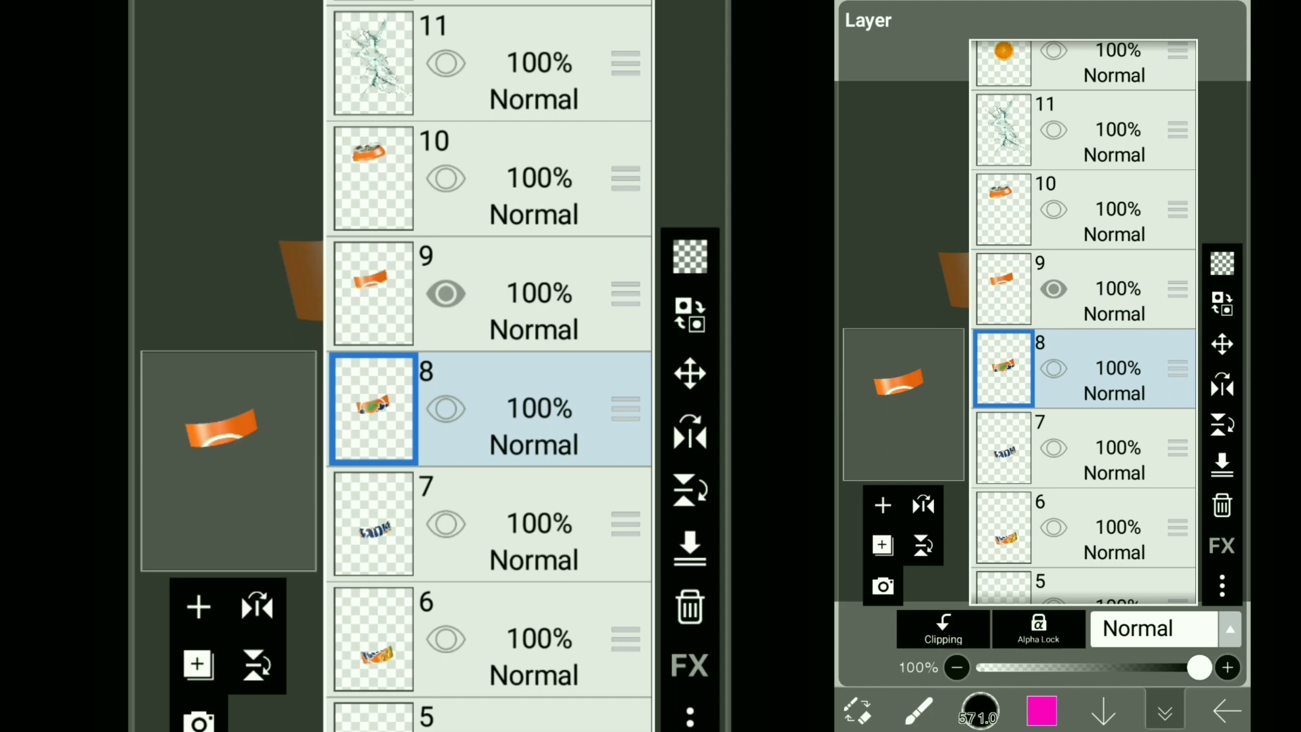
pyautogui.click(198, 607)
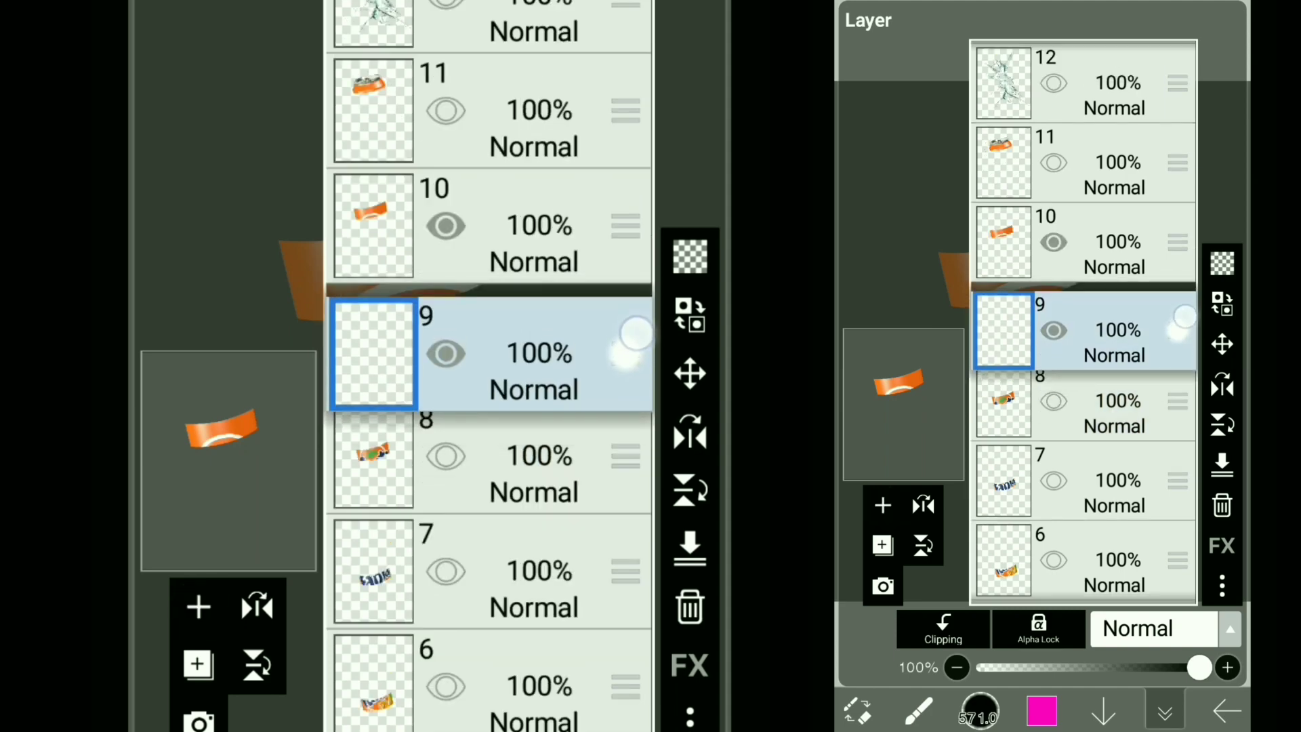
pyautogui.moveTo(508, 468); pyautogui.dragTo(526, 358)
pyautogui.click(362, 52)
pyautogui.scroll(3, 554, 387)
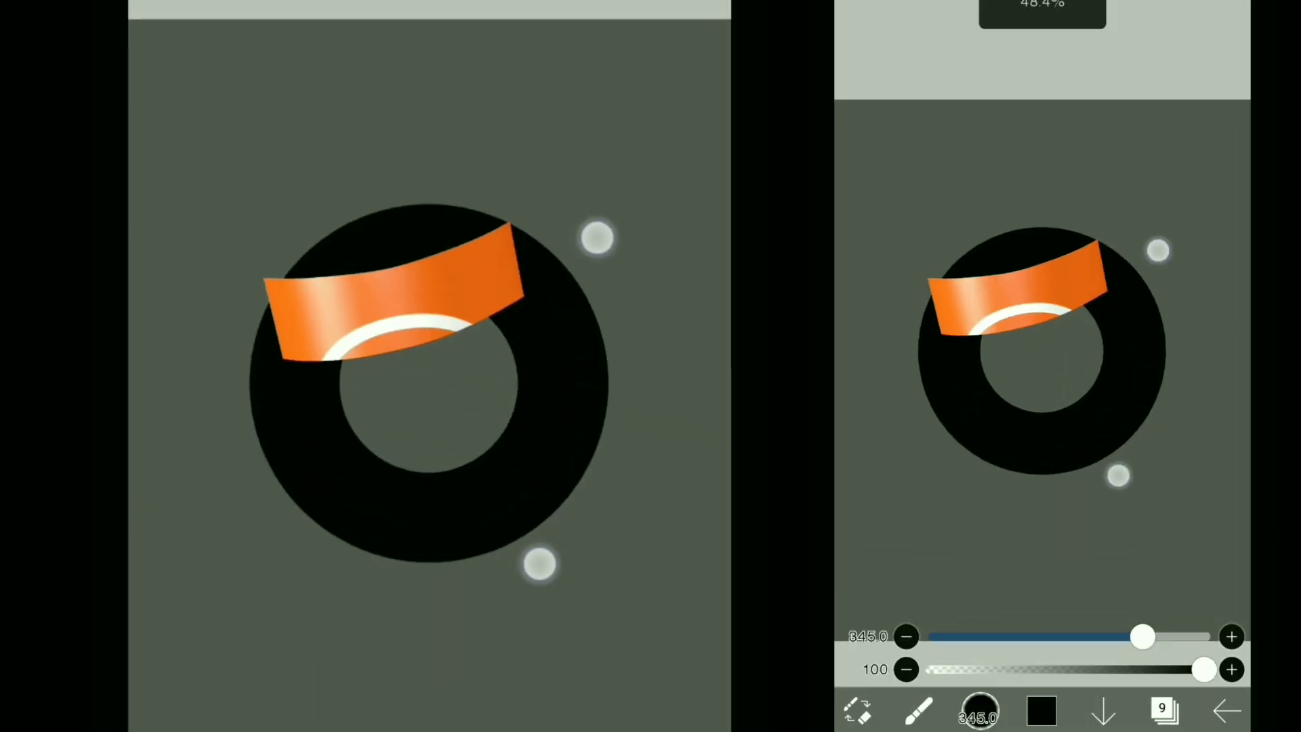
pyautogui.moveTo(427, 366)
pyautogui.mouseDown()
pyautogui.moveTo(410, 438)
pyautogui.moveTo(428, 417)
pyautogui.mouseUp()
# - Squash the black circle with Perspective Form into a tilted ellipse aligned to the slice top
pyautogui.click(1165, 710)
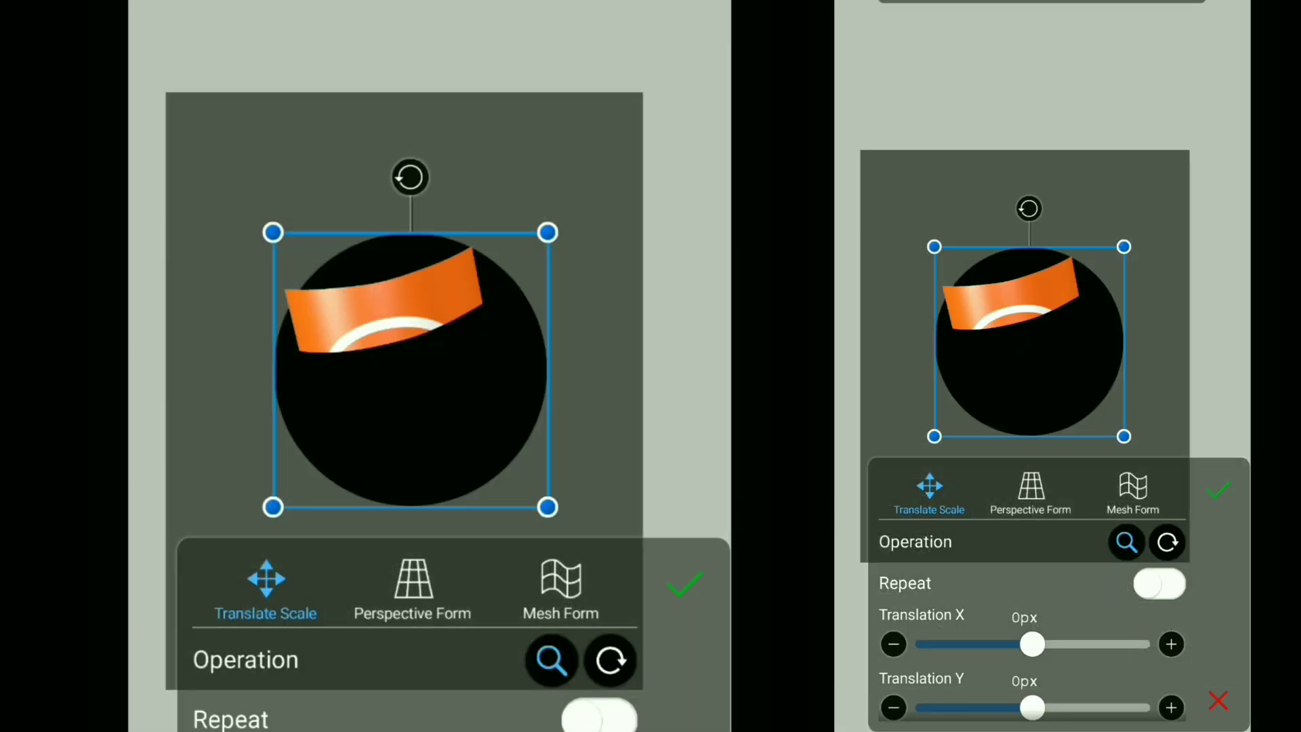
pyautogui.click(410, 584)
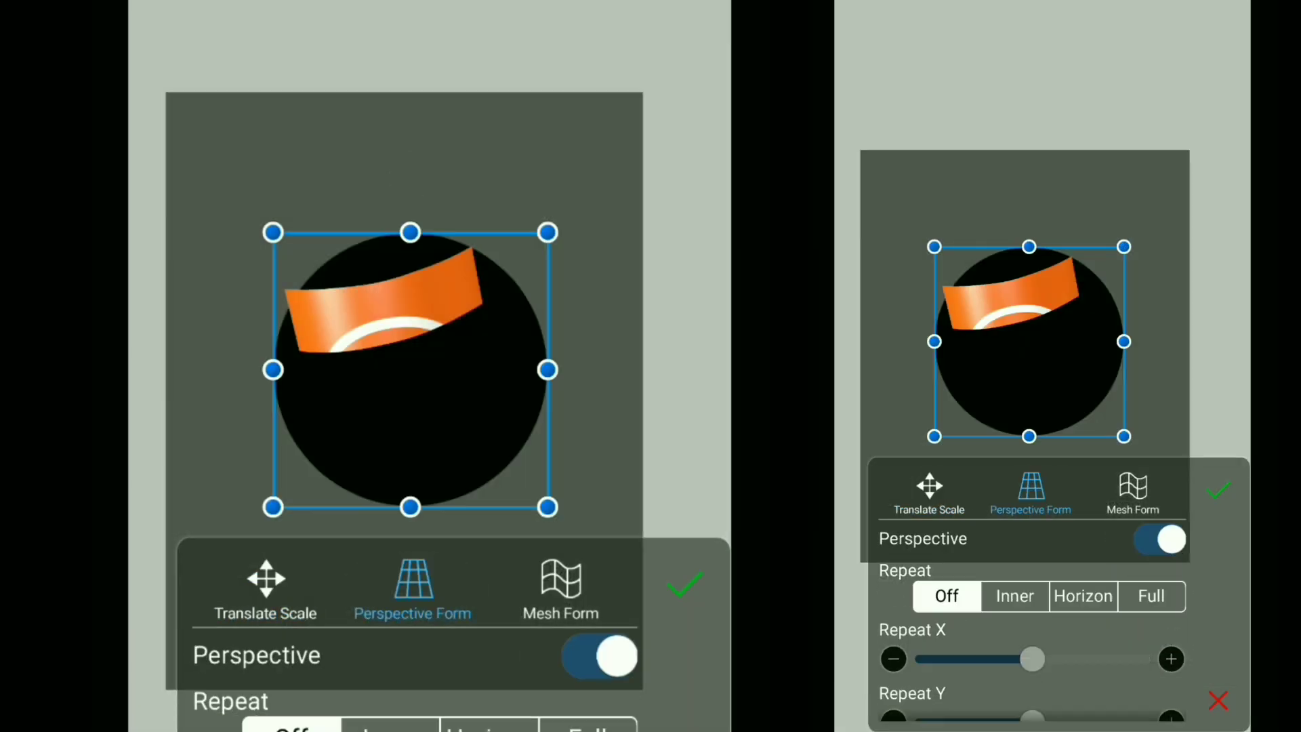
pyautogui.moveTo(410, 506); pyautogui.dragTo(409, 341)
pyautogui.scroll(5, 510, 392)
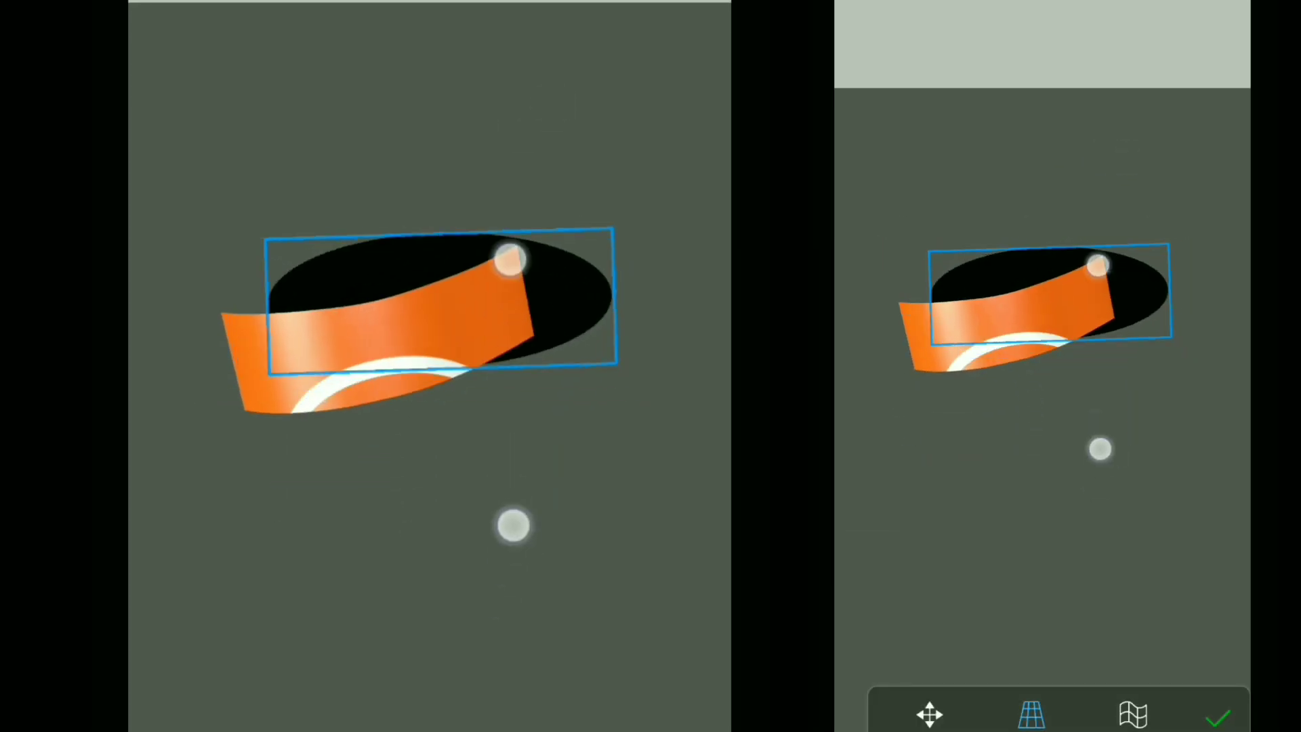
pyautogui.scroll(3, 439, 333)
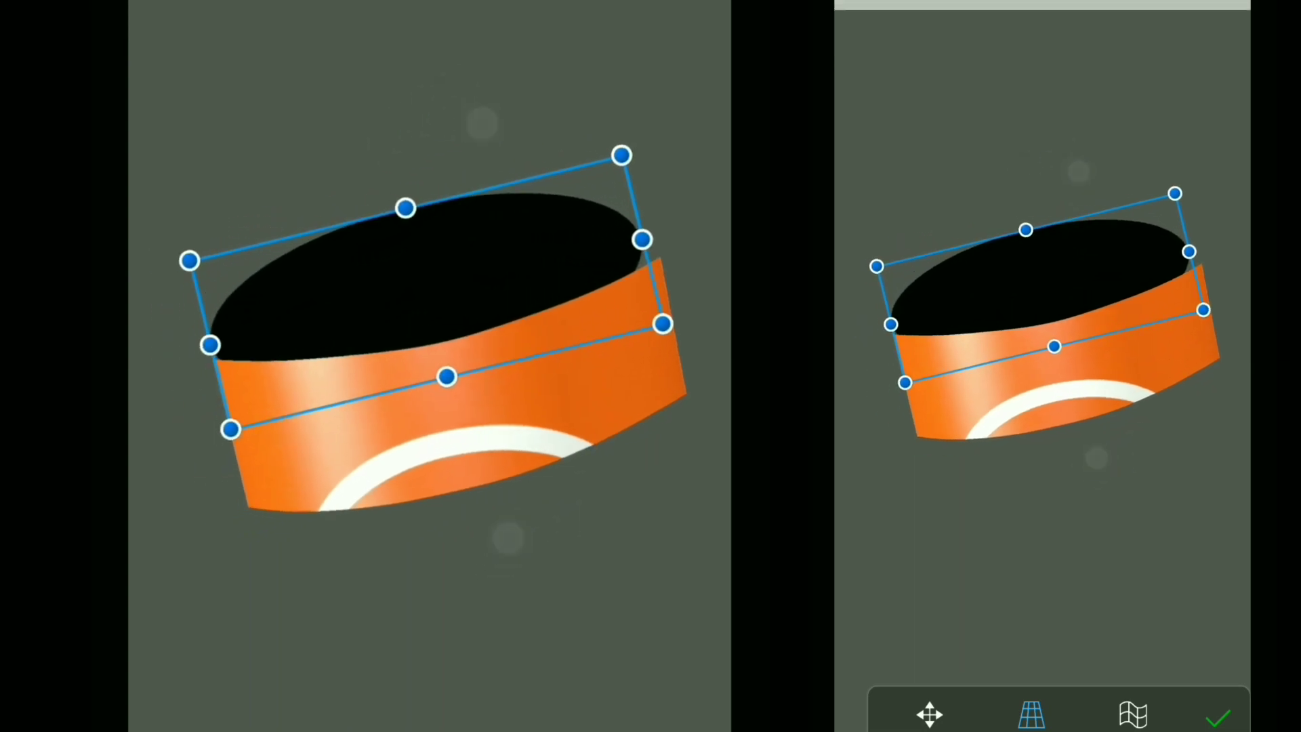
pyautogui.moveTo(417, 253); pyautogui.dragTo(444, 341)
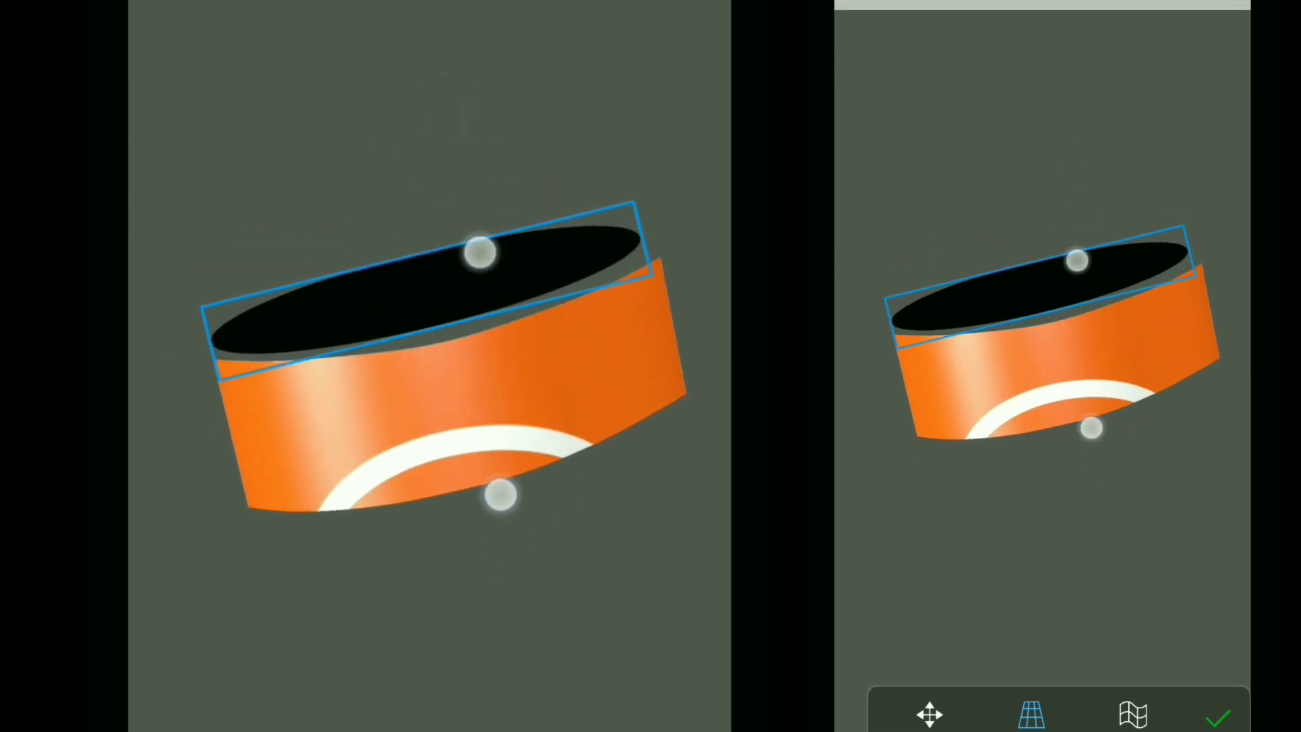
pyautogui.moveTo(480, 251); pyautogui.dragTo(491, 262)
pyautogui.scroll(3, 502, 387)
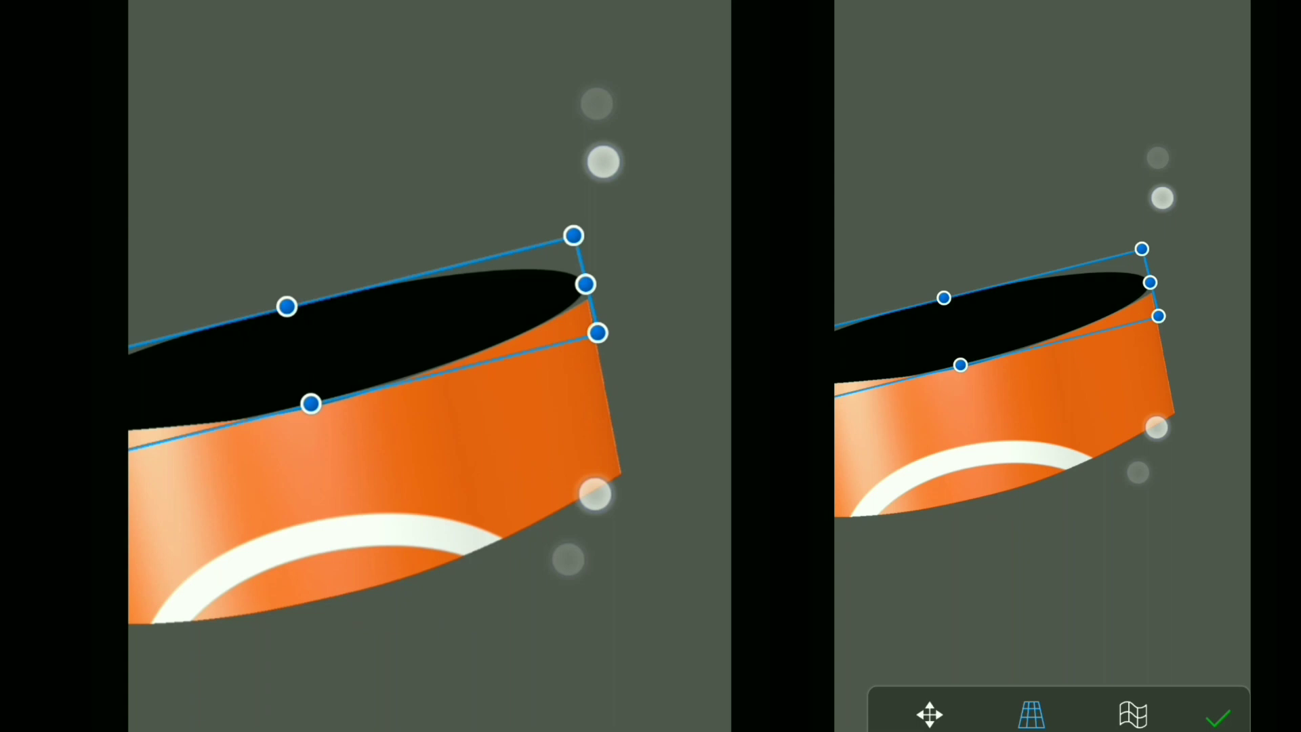
pyautogui.scroll(3, 501, 387)
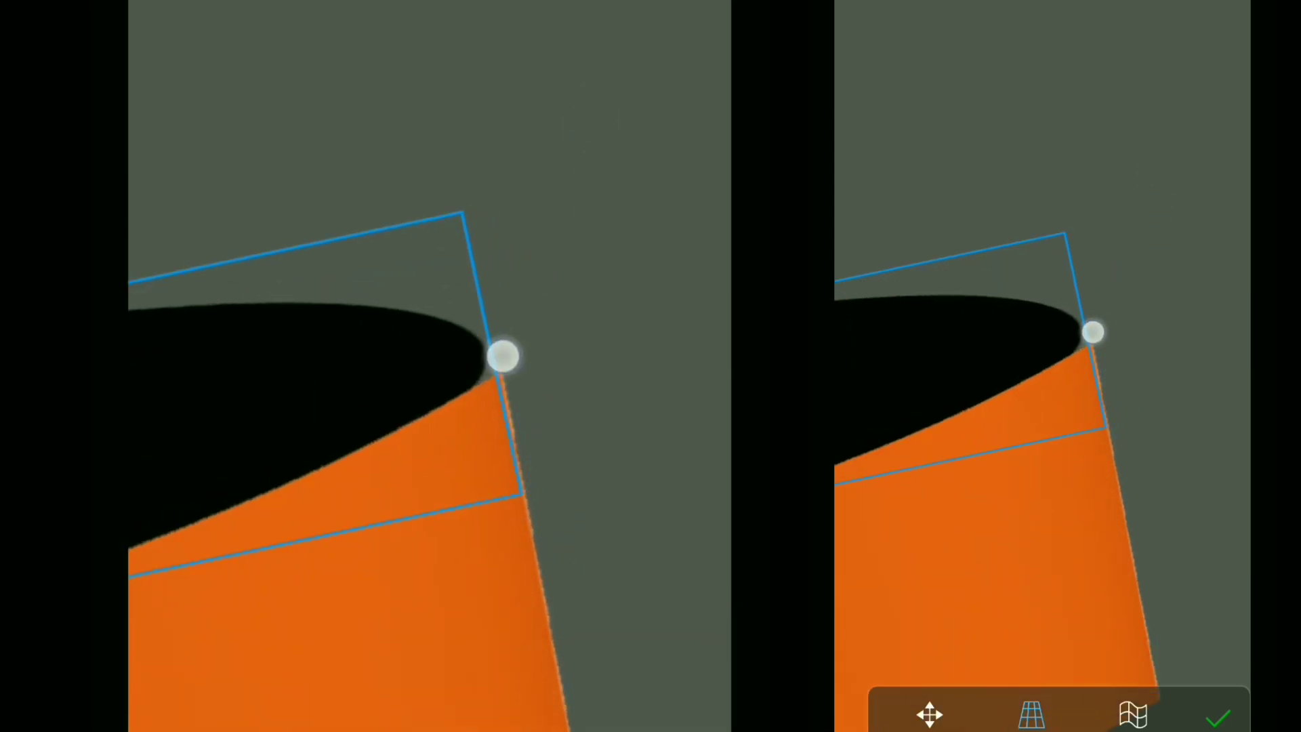
pyautogui.moveTo(491, 328); pyautogui.dragTo(482, 421)
pyautogui.scroll(-3, 649, 385)
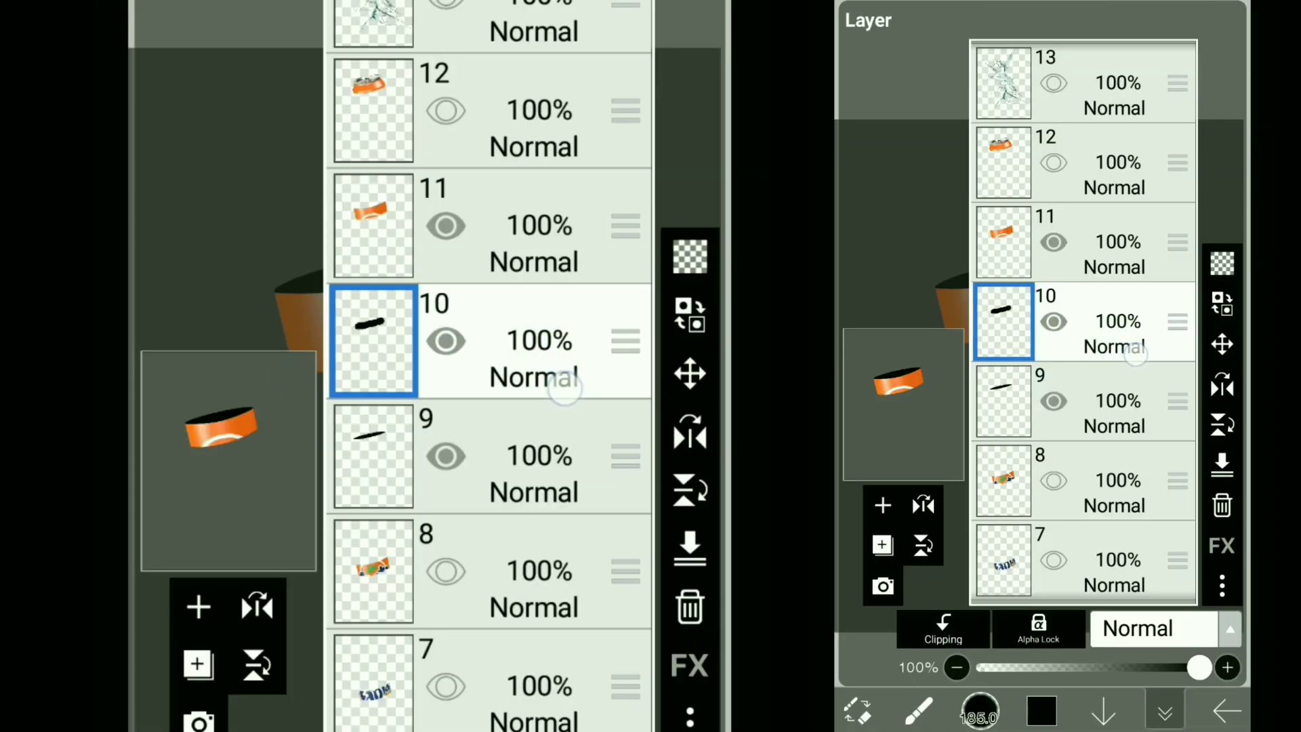
pyautogui.moveTo(538, 534)
pyautogui.mouseDown()
pyautogui.moveTo(538, 336)
pyautogui.moveTo(538, 661)
pyautogui.mouseUp()
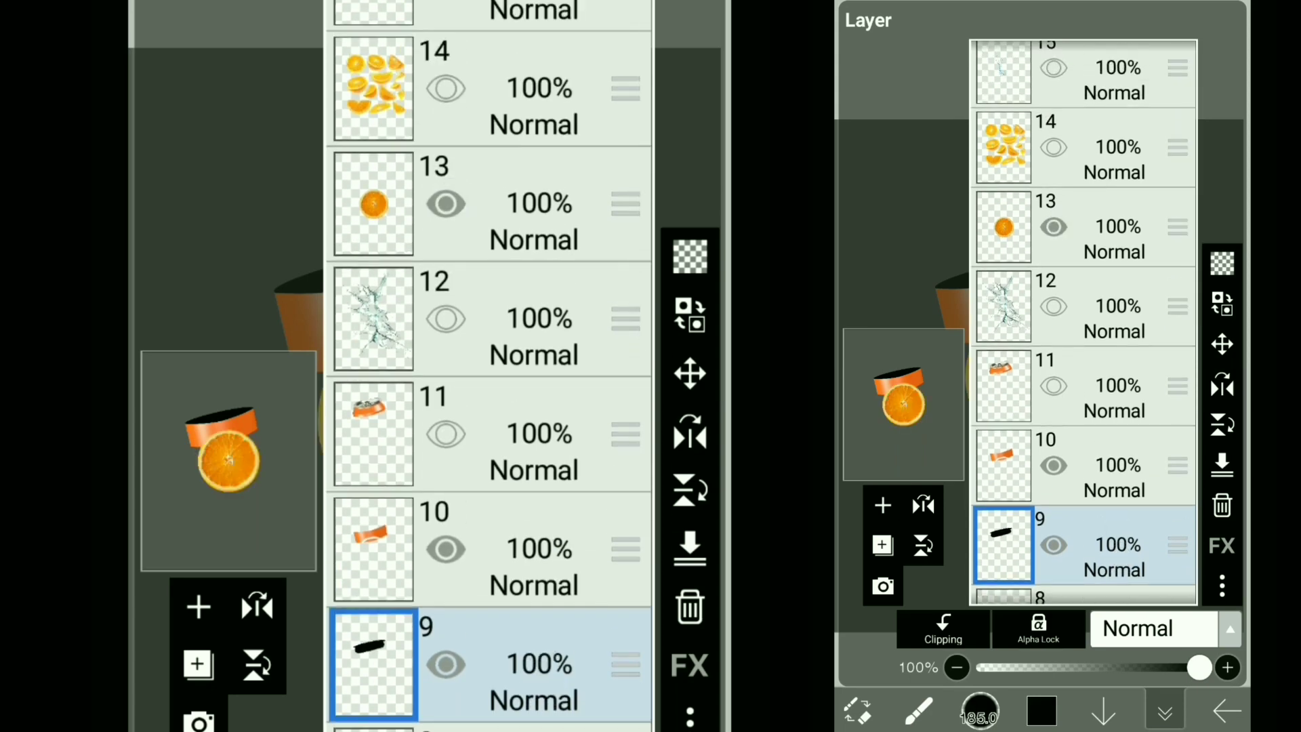
# - Perspective-transform the orange slice image on layer 10 to fill and tilt across the band's opening
pyautogui.click(1165, 711)
pyautogui.scroll(5, 1106, 398)
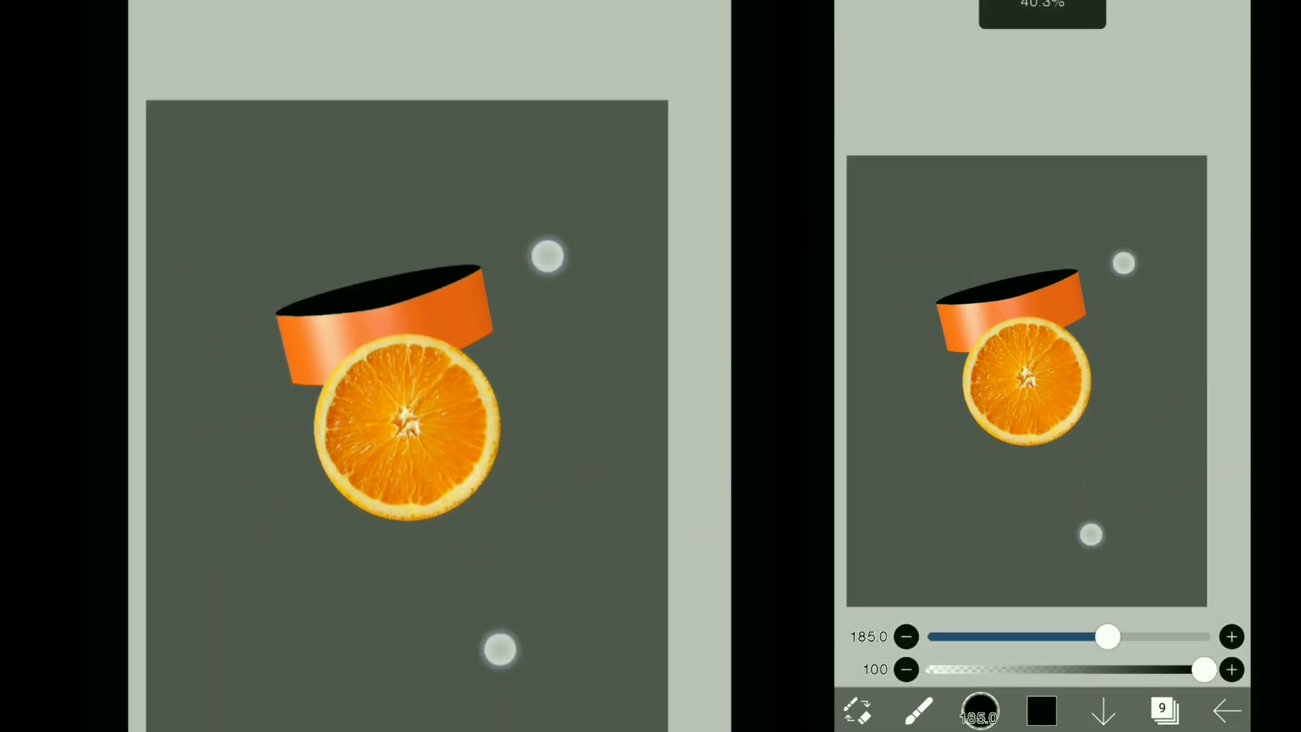
pyautogui.click(1166, 713)
pyautogui.click(691, 376)
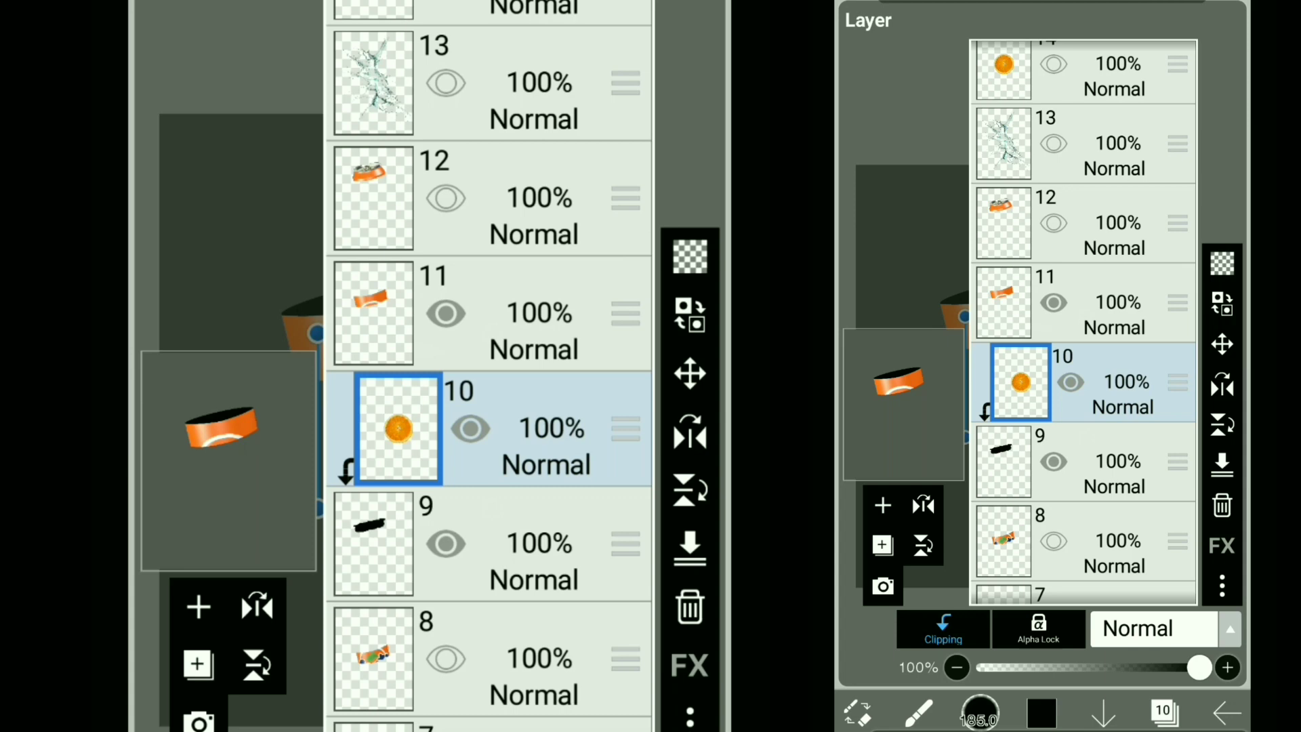
pyautogui.click(407, 589)
pyautogui.click(415, 442)
pyautogui.moveTo(415, 442); pyautogui.dragTo(414, 335)
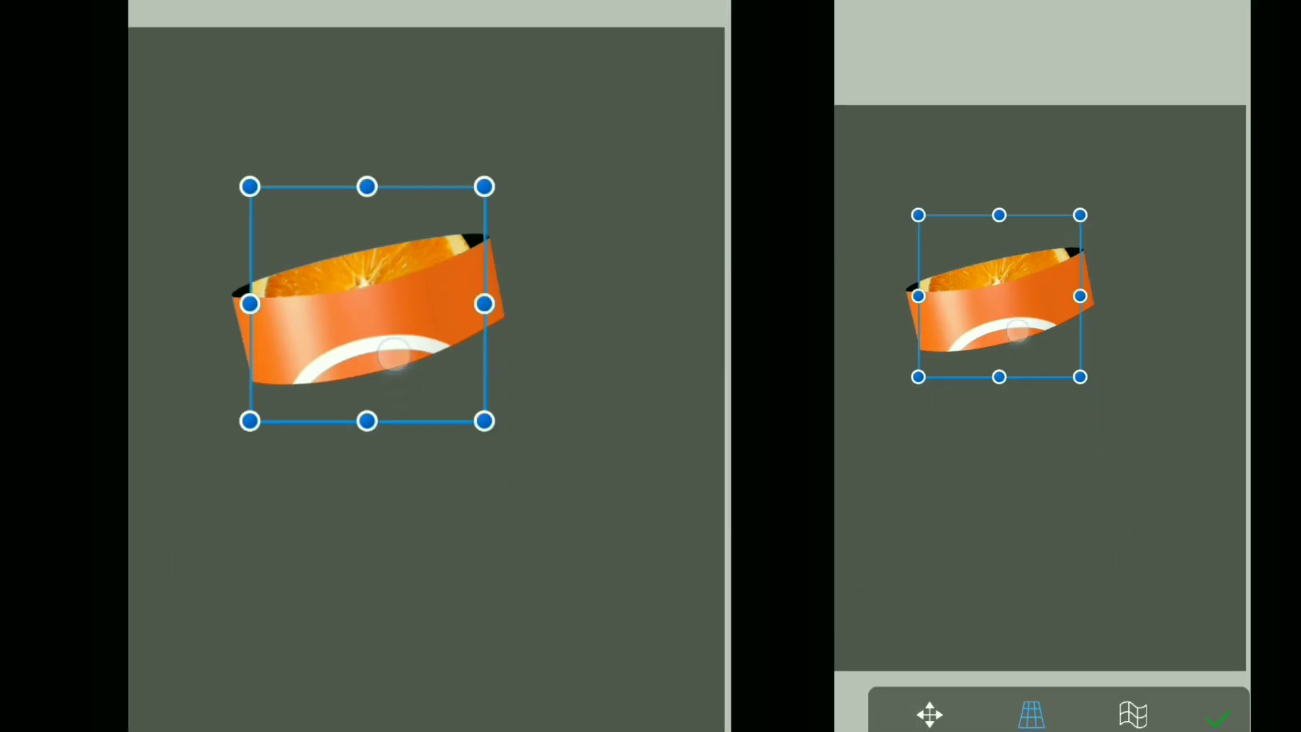
pyautogui.scroll(5, 379, 406)
pyautogui.moveTo(371, 293); pyautogui.dragTo(368, 310)
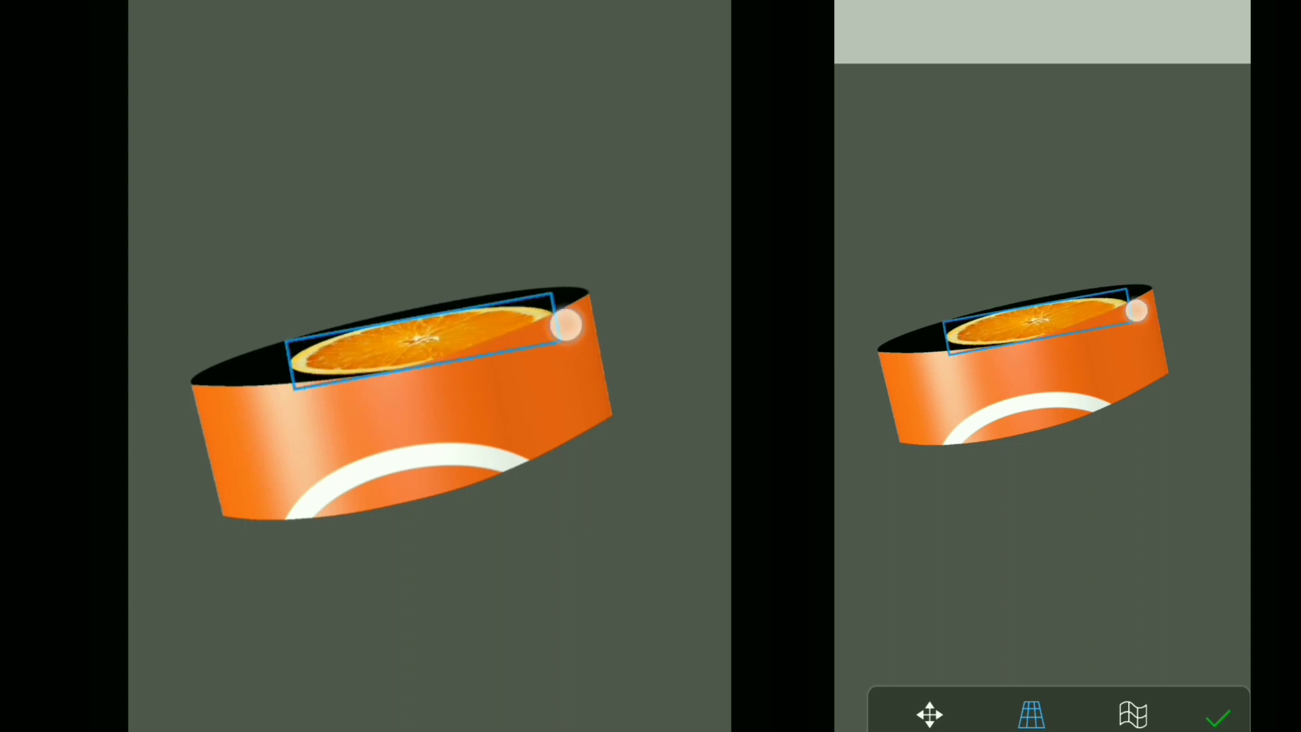
pyautogui.moveTo(452, 558); pyautogui.dragTo(470, 535)
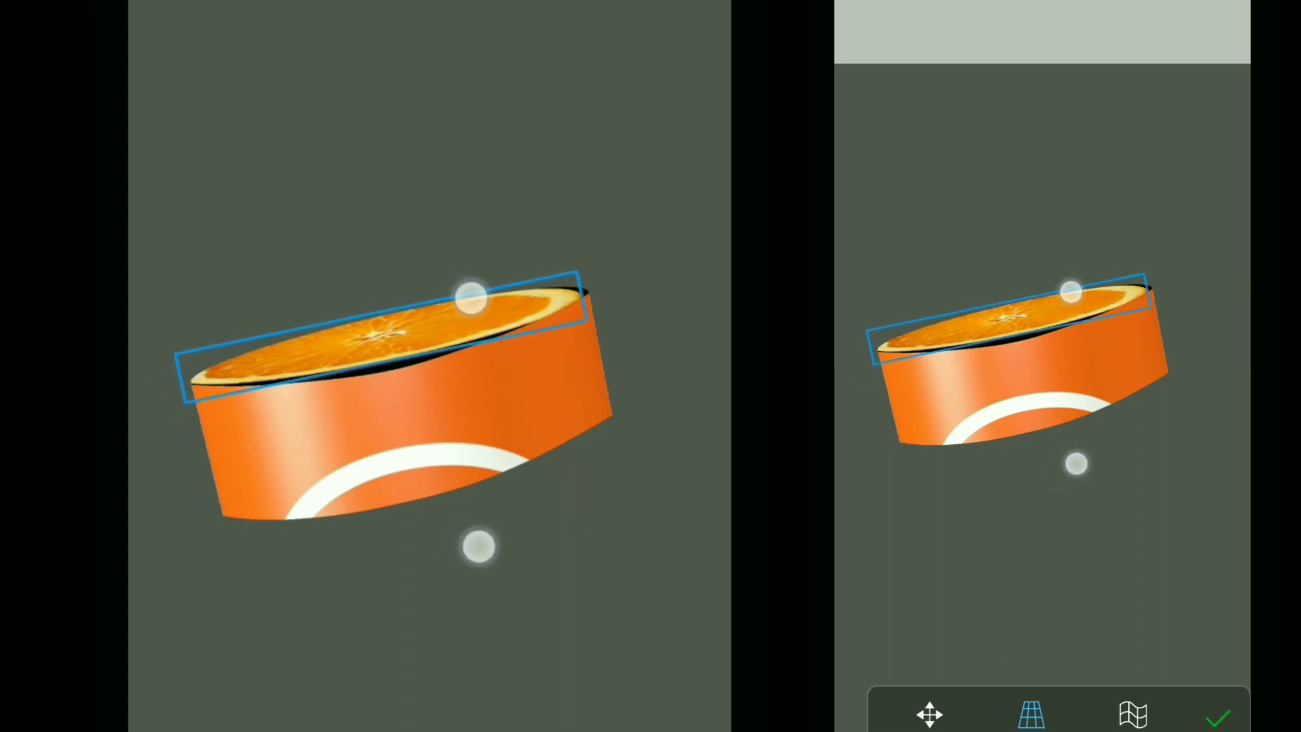
pyautogui.scroll(3, 451, 454)
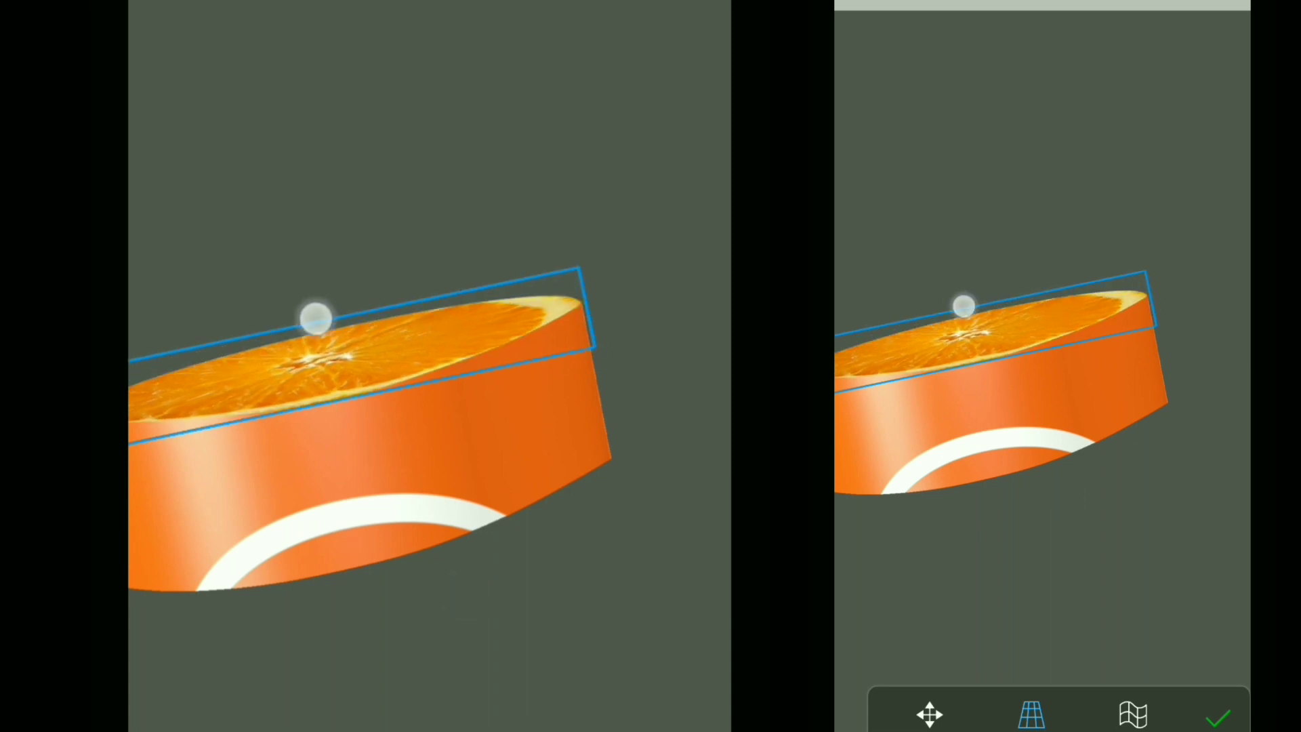
pyautogui.moveTo(613, 183)
pyautogui.mouseDown()
pyautogui.moveTo(484, 308)
pyautogui.moveTo(662, 187)
pyautogui.mouseUp()
pyautogui.scroll(-5, 508, 387)
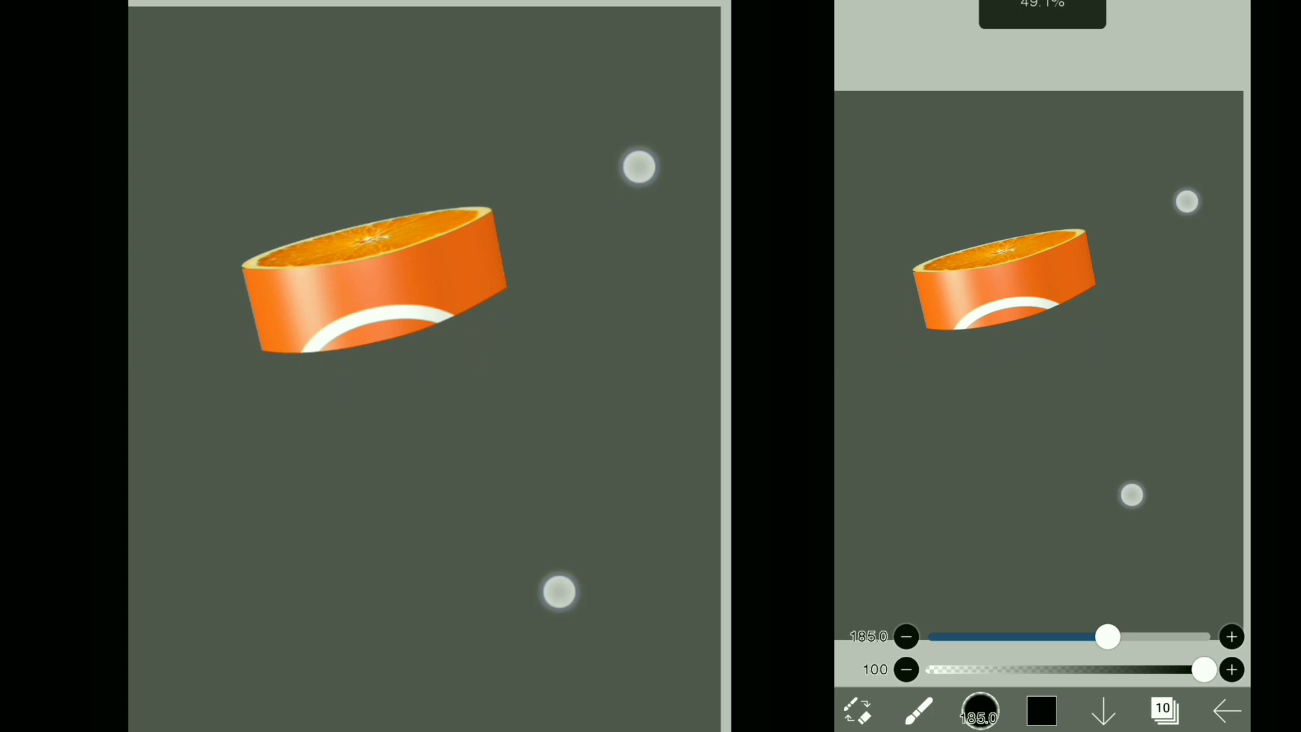
# - Select the leaf-logo section layer and fit an orange top onto the bottom piece
pyautogui.click(1167, 712)
pyautogui.click(1108, 480)
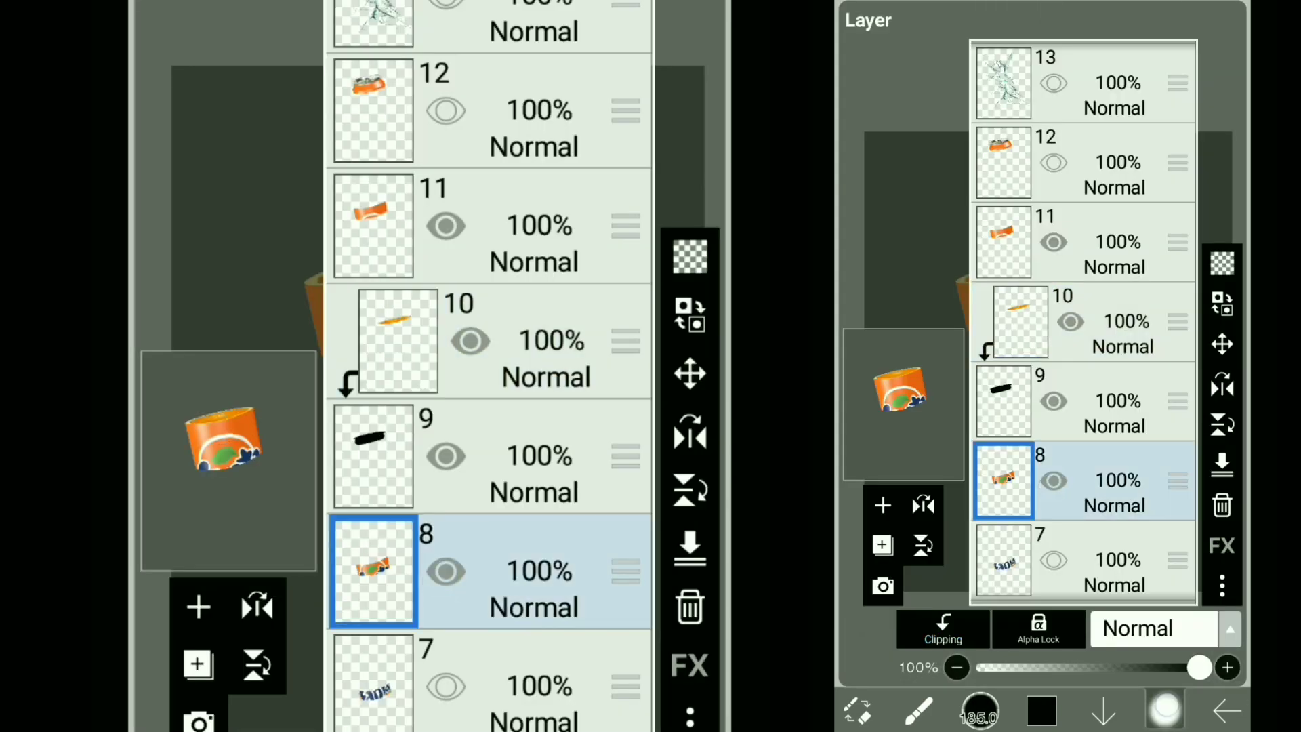
pyautogui.scroll(-2, 1165, 407)
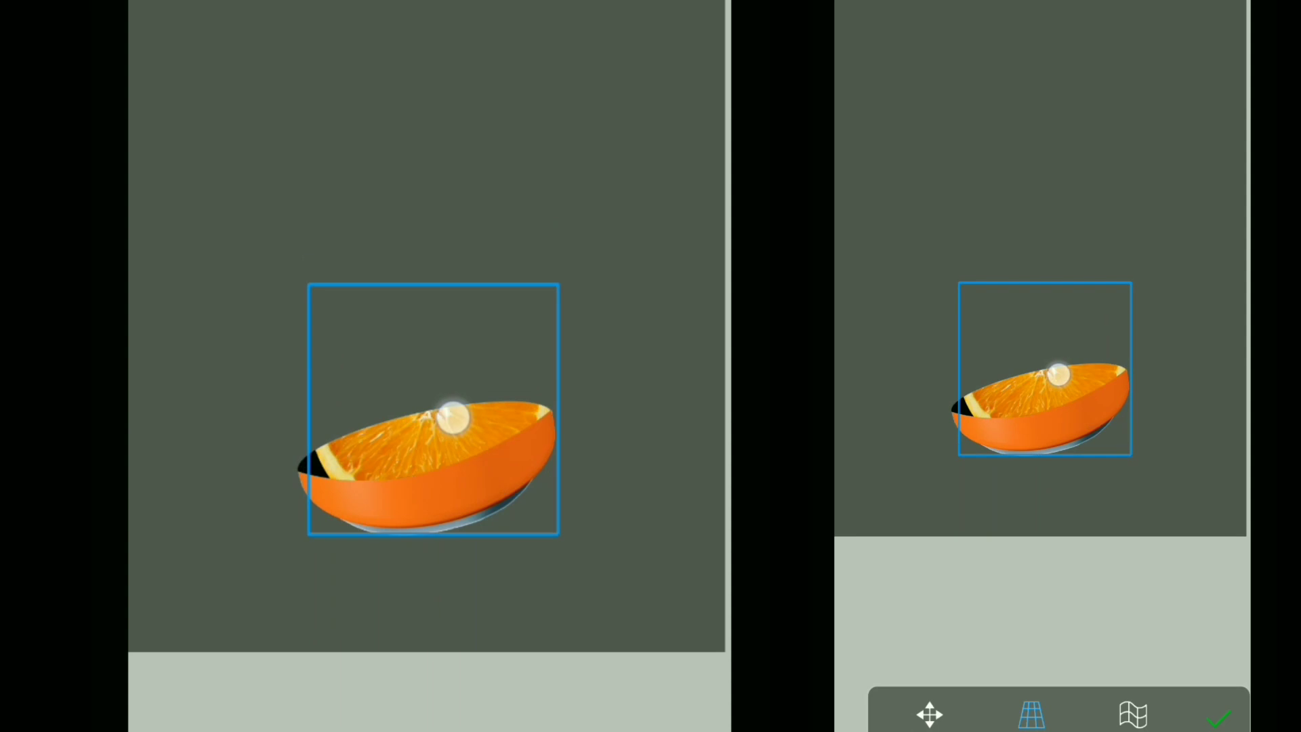
pyautogui.moveTo(454, 416); pyautogui.dragTo(450, 517)
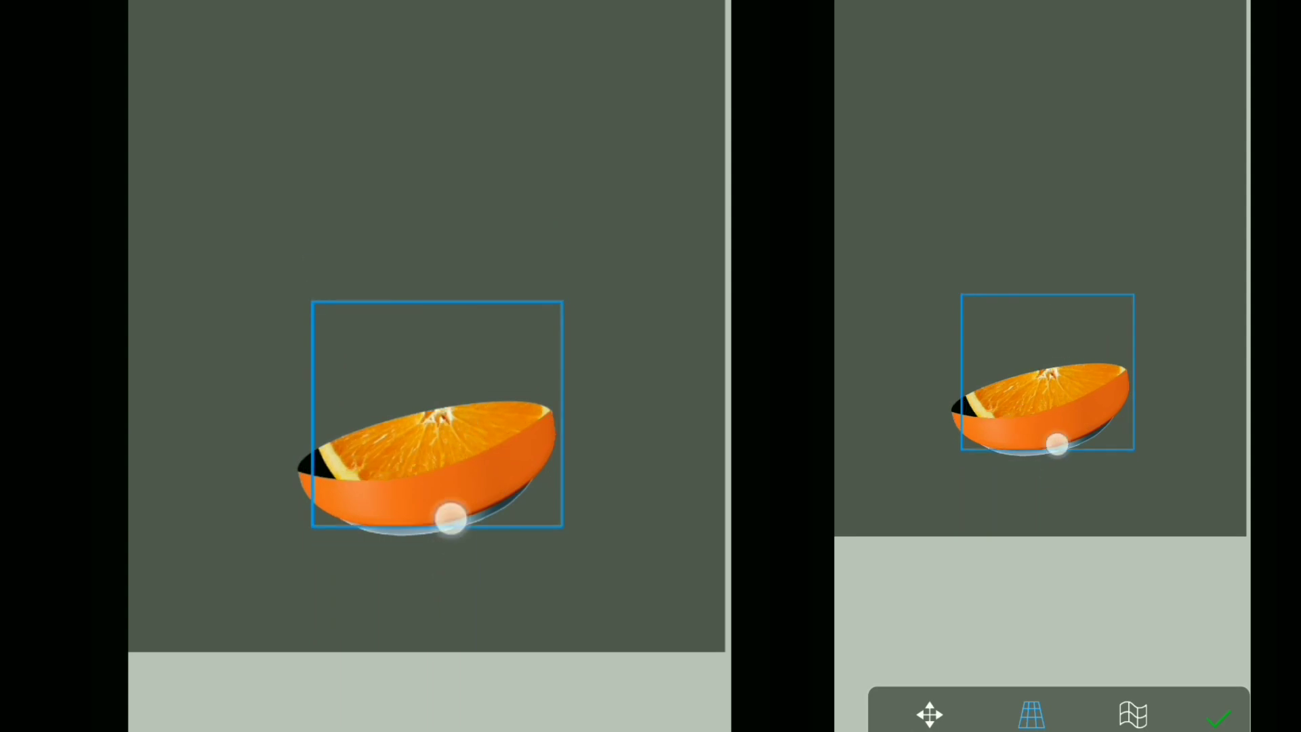
pyautogui.scroll(-3, 600, 448)
pyautogui.click(1166, 712)
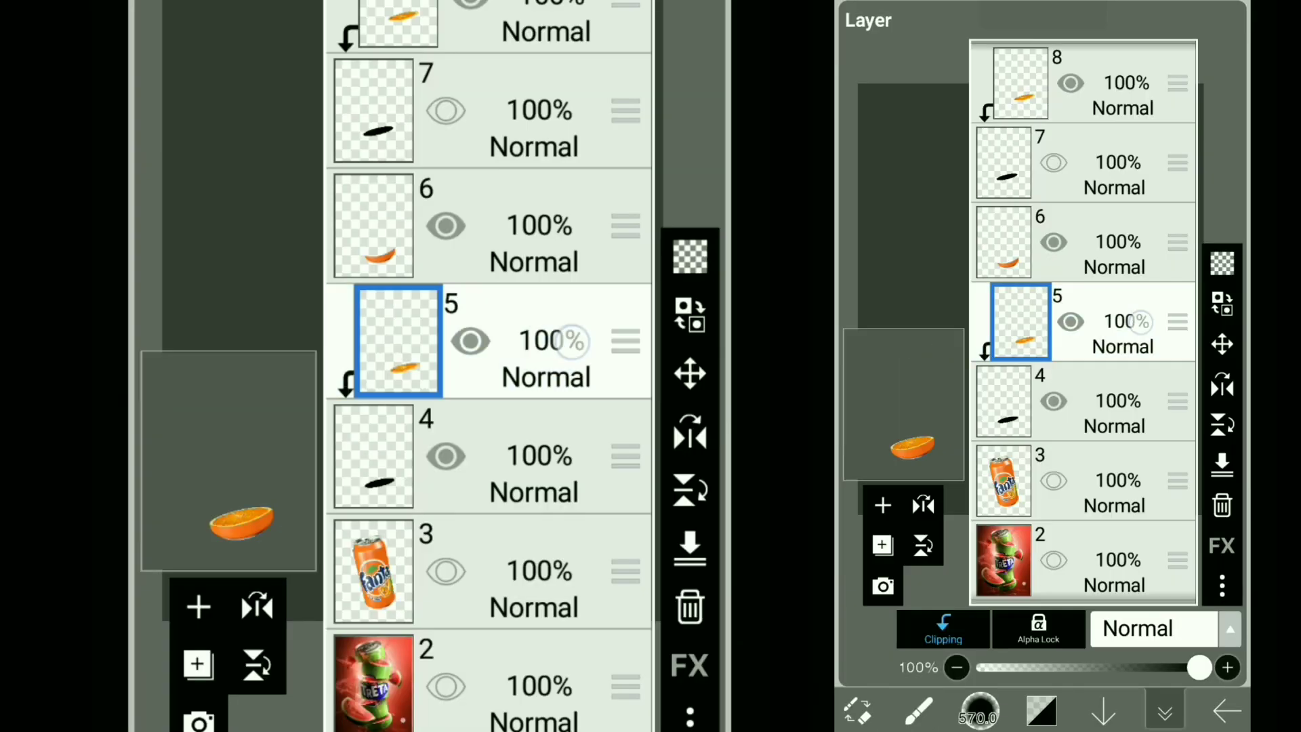
pyautogui.scroll(5, 1083, 326)
pyautogui.scroll(2, 1131, 537)
pyautogui.scroll(2, 1131, 537)
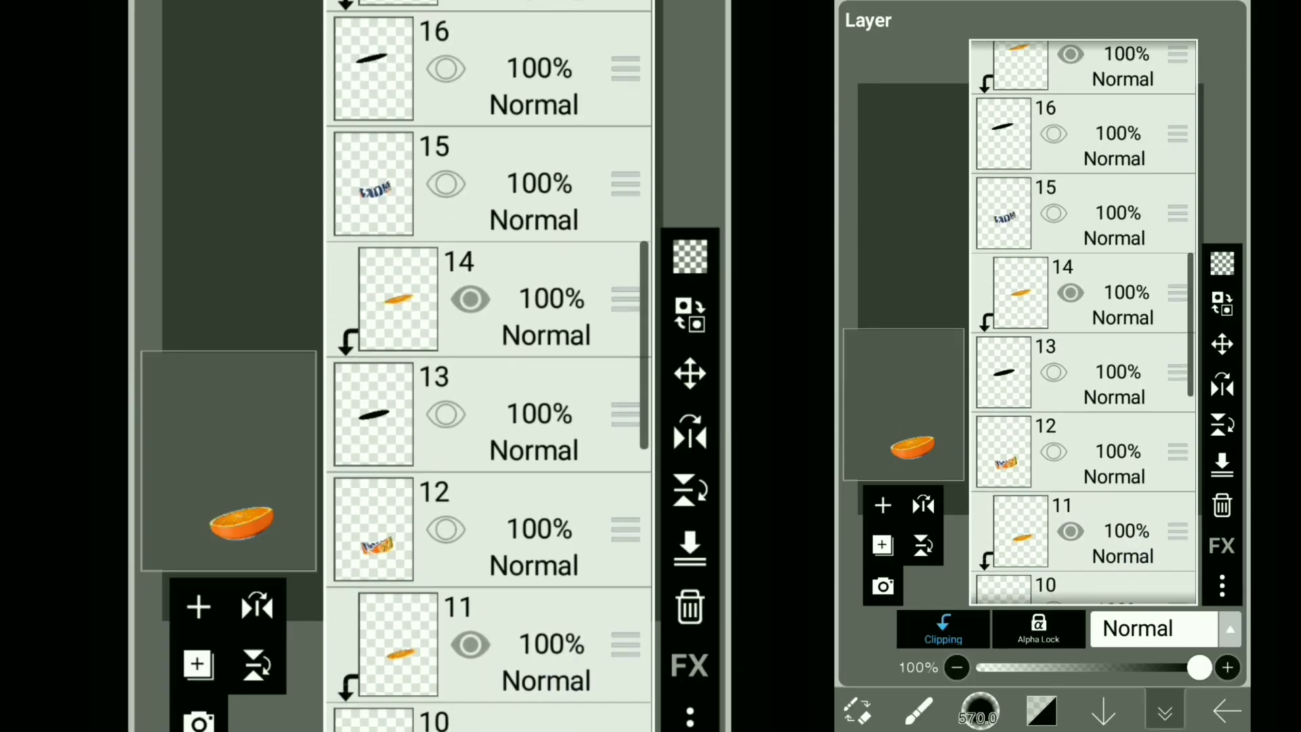
pyautogui.scroll(2, 1132, 537)
pyautogui.scroll(2, 1131, 537)
pyautogui.scroll(-2, 1132, 536)
pyautogui.scroll(-2, 1132, 537)
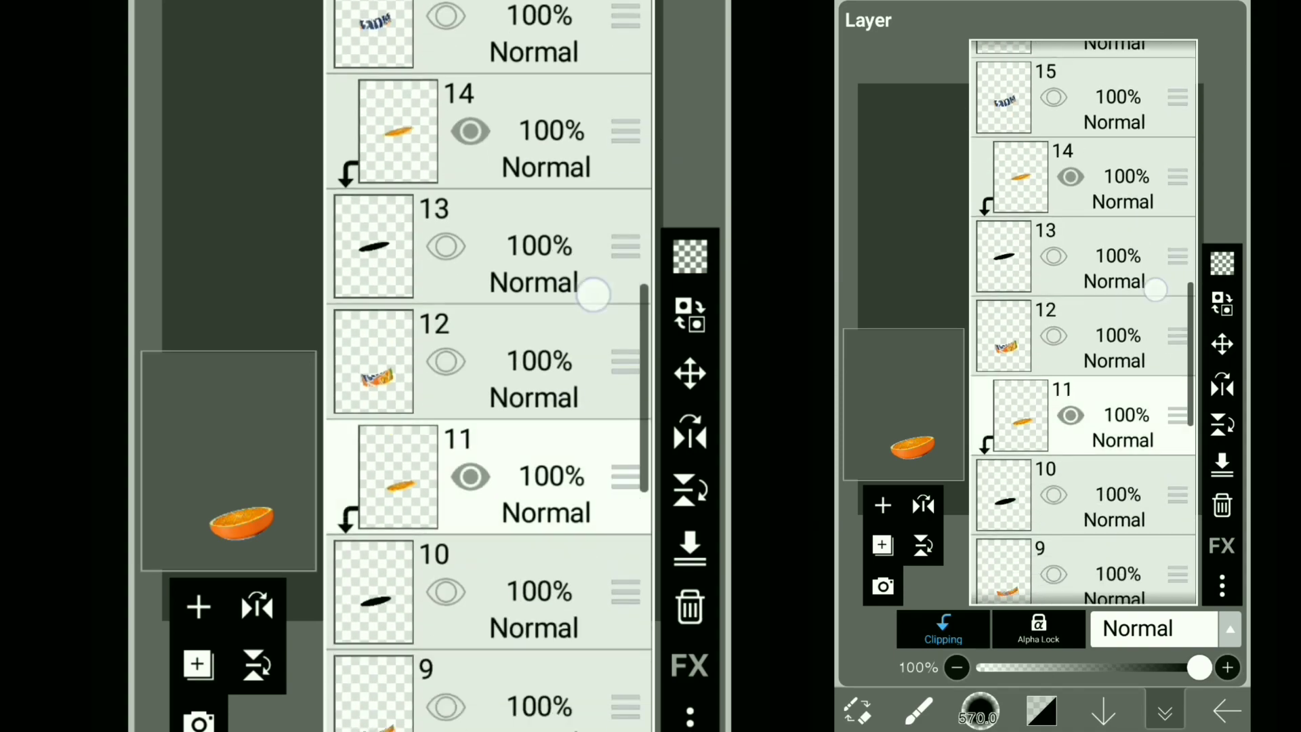
pyautogui.scroll(-2, 1132, 488)
pyautogui.scroll(-2, 1132, 440)
# - Merge layer 5's clipped orange top down into the bottom piece on layer 4
pyautogui.click(539, 397)
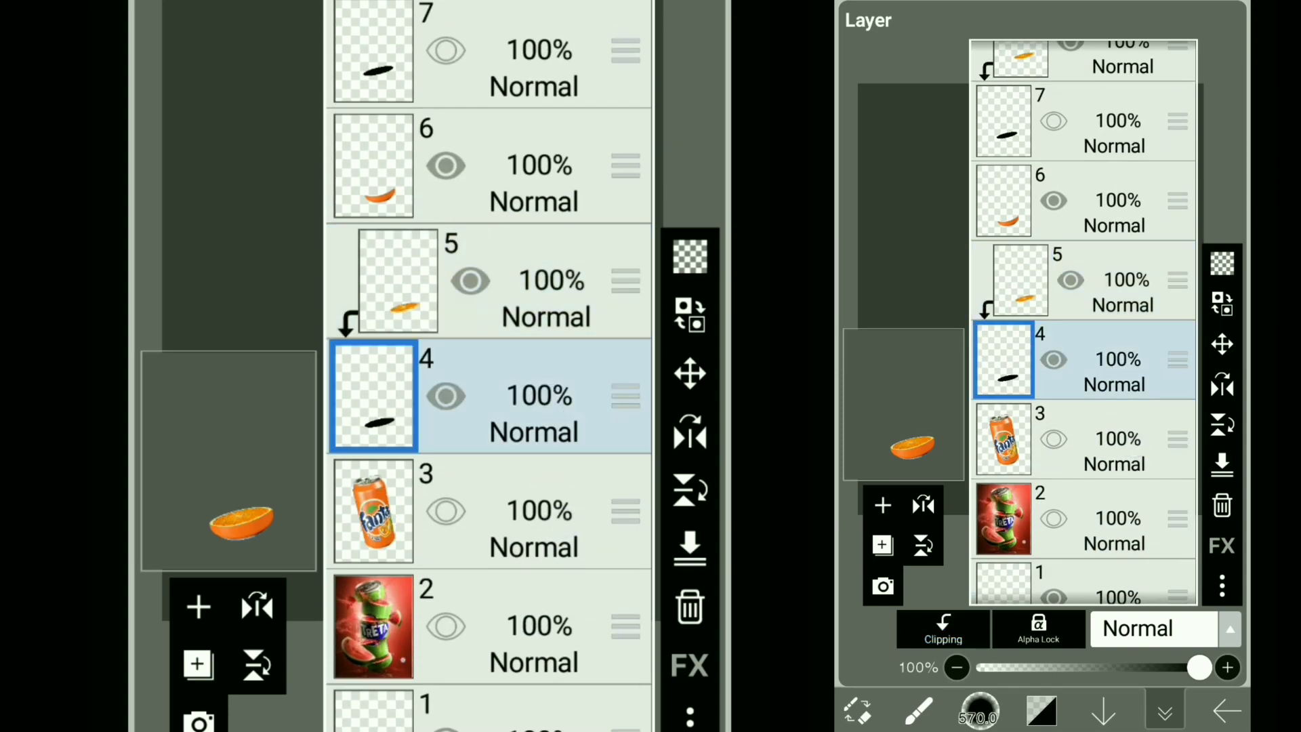
pyautogui.click(546, 281)
pyautogui.click(539, 397)
pyautogui.click(570, 282)
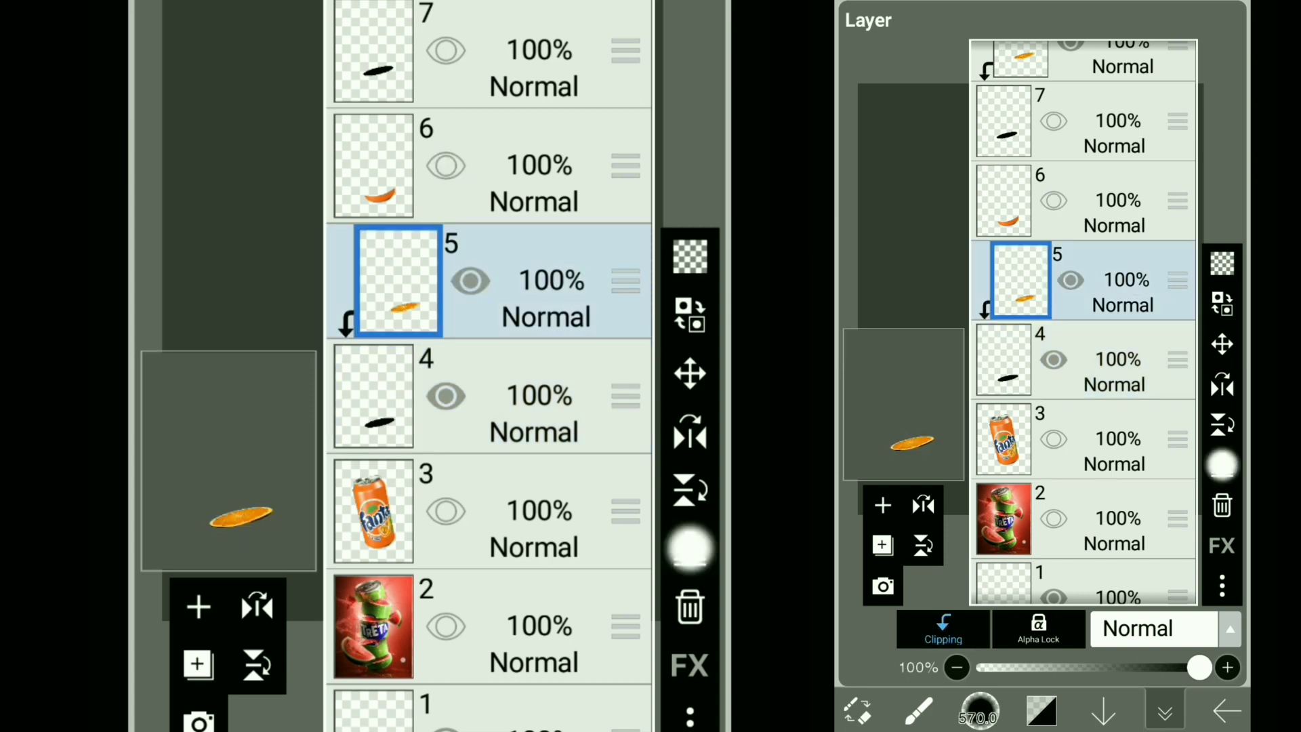
pyautogui.click(691, 549)
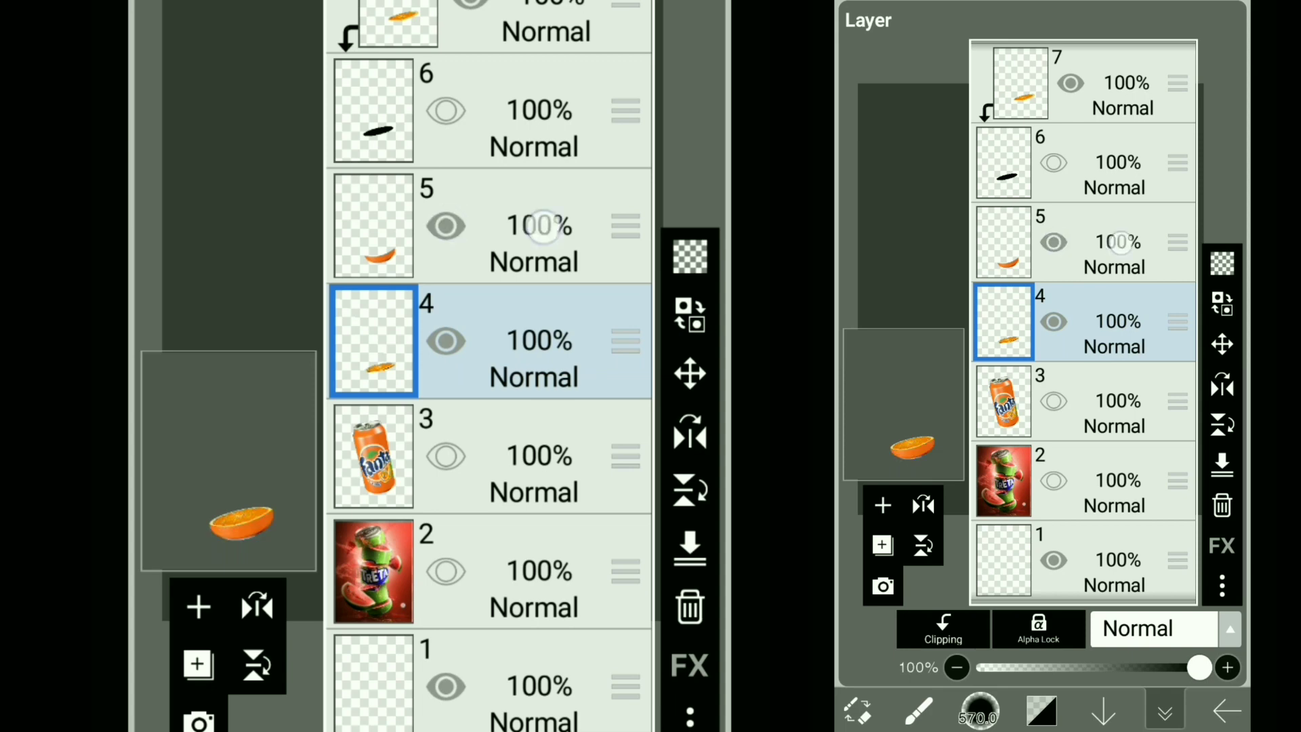
pyautogui.click(540, 226)
pyautogui.click(539, 341)
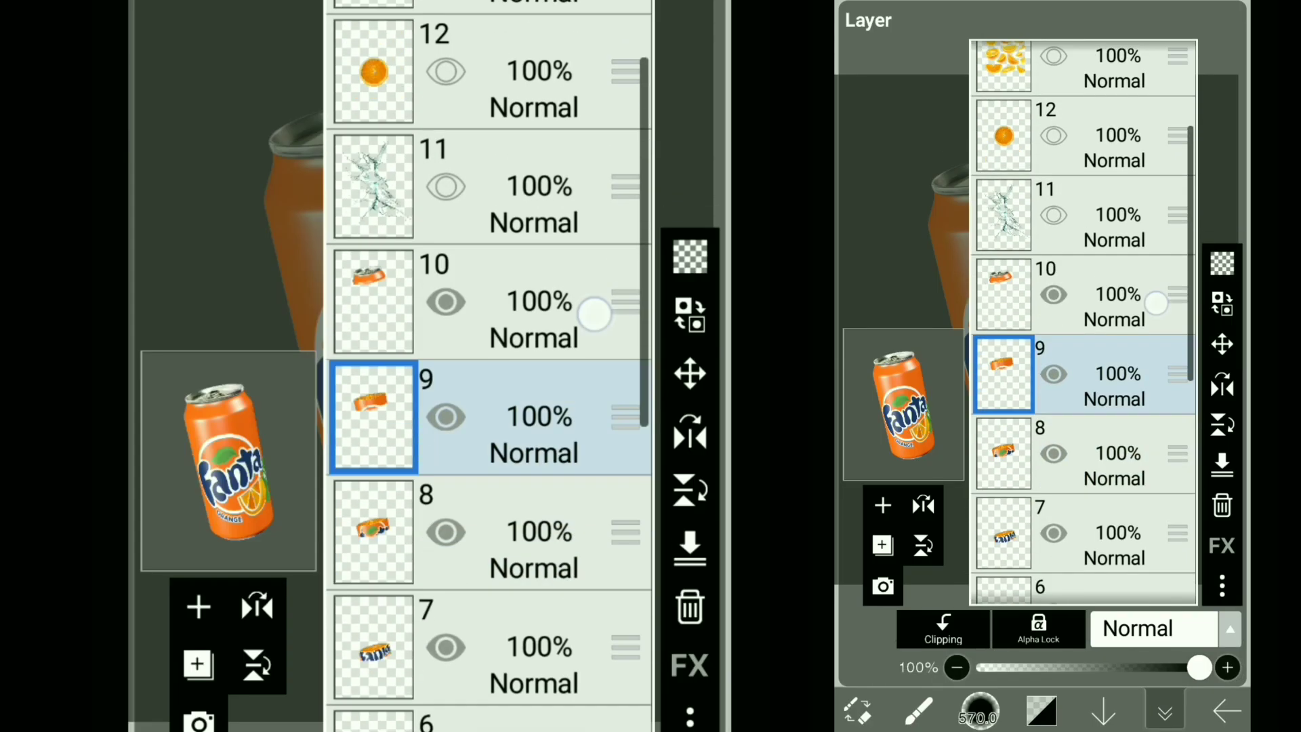
pyautogui.scroll(-10, 575, 345)
# - Hide the other sections and move the ORANGE section up-left, tilted counter-clockwise
pyautogui.click(564, 290)
pyautogui.scroll(3, 488, 407)
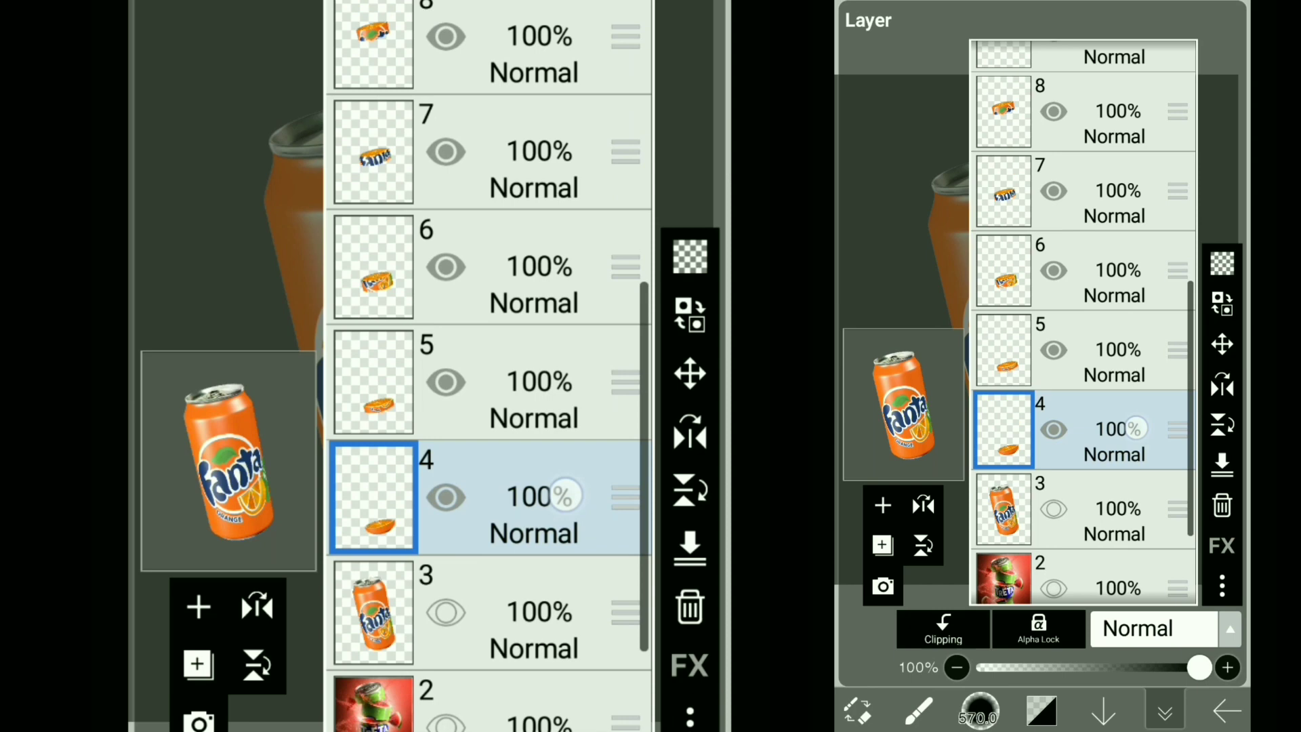
pyautogui.scroll(2, 488, 407)
pyautogui.click(444, 69)
pyautogui.scroll(2, 508, 356)
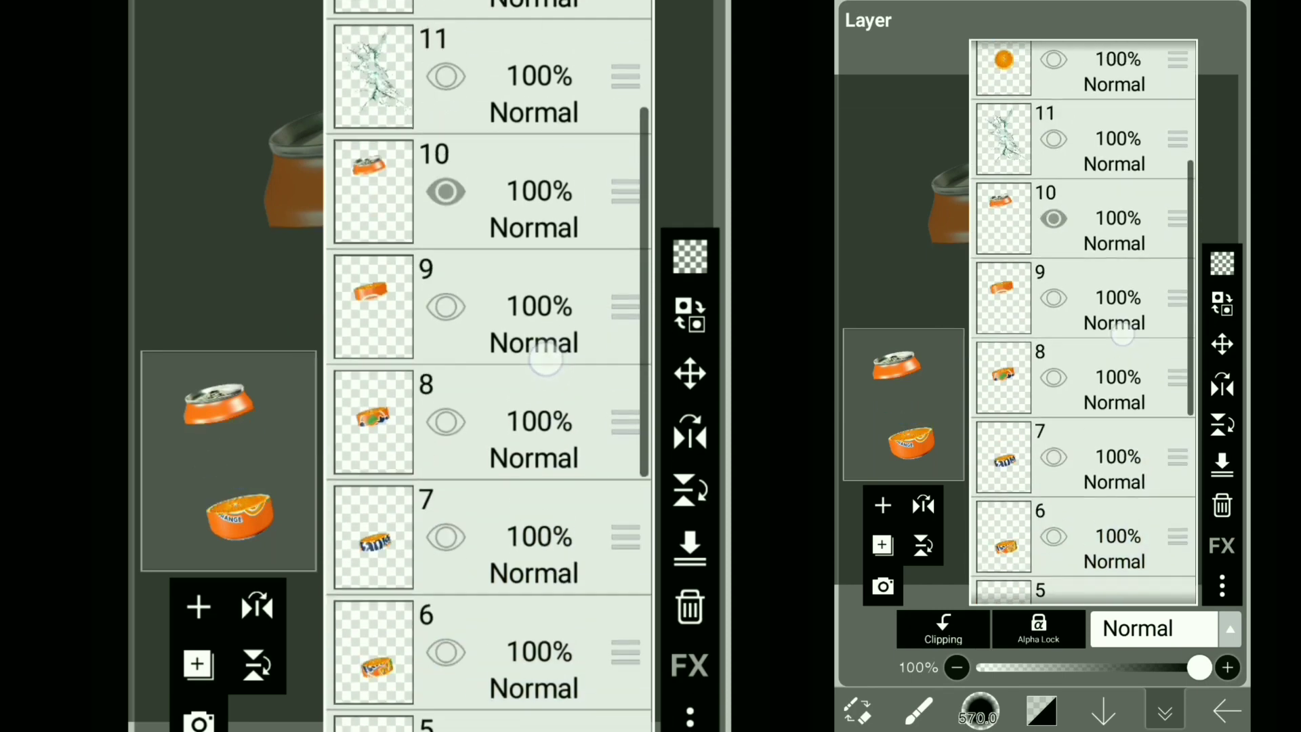
pyautogui.click(448, 185)
pyautogui.scroll(-3, 509, 356)
pyautogui.scroll(-2, 539, 305)
pyautogui.click(690, 373)
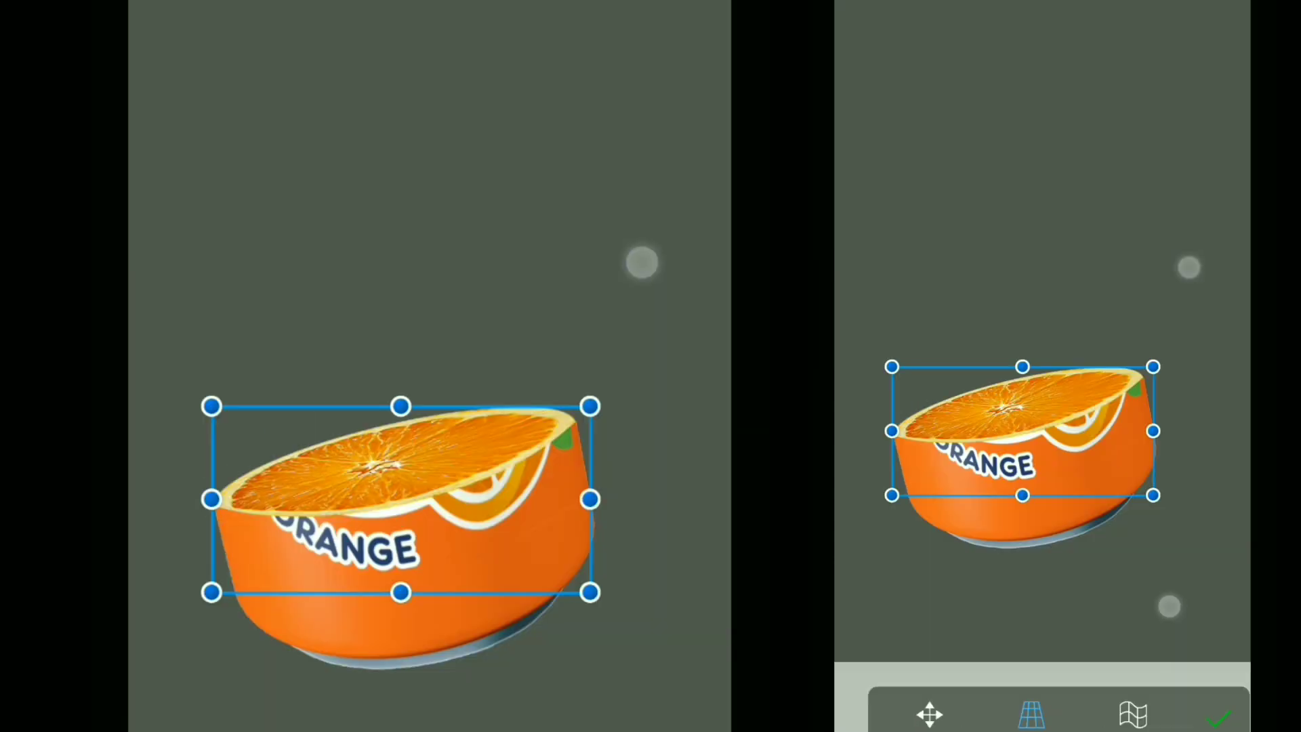
pyautogui.moveTo(502, 509); pyautogui.dragTo(444, 475)
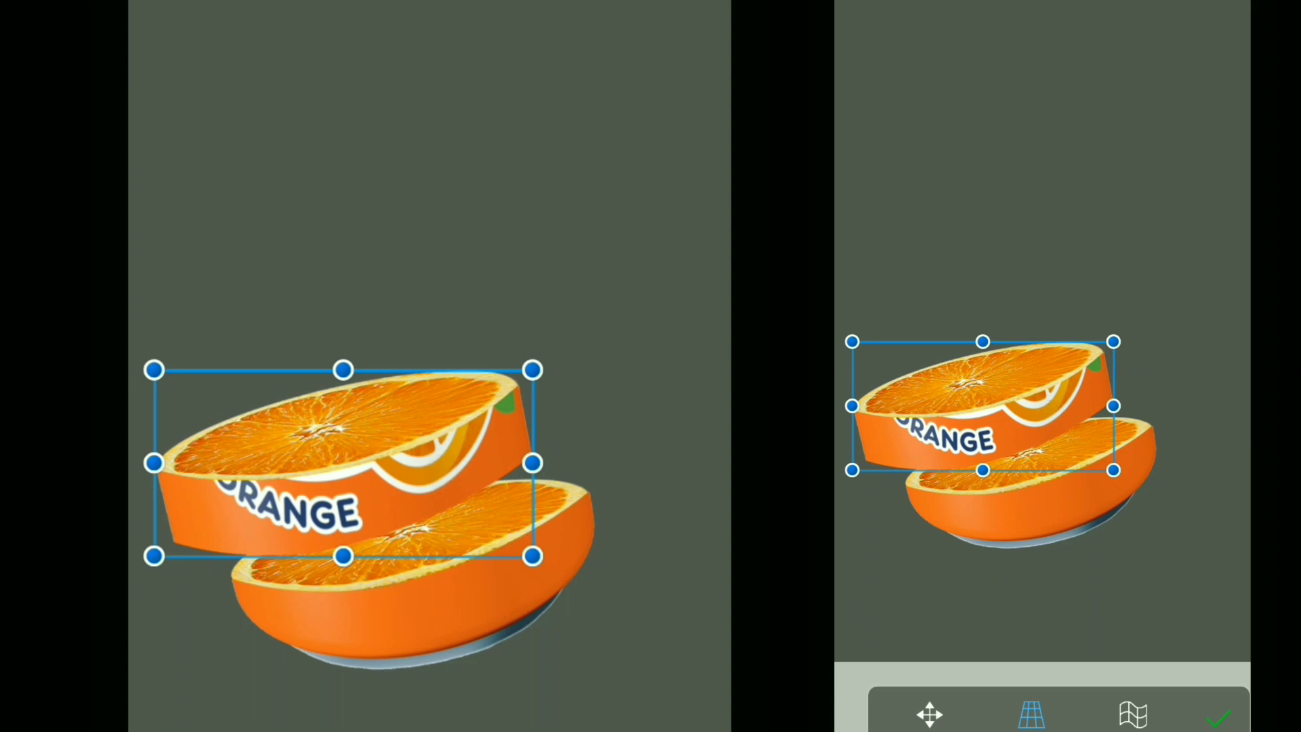
pyautogui.moveTo(370, 712); pyautogui.dragTo(325, 709)
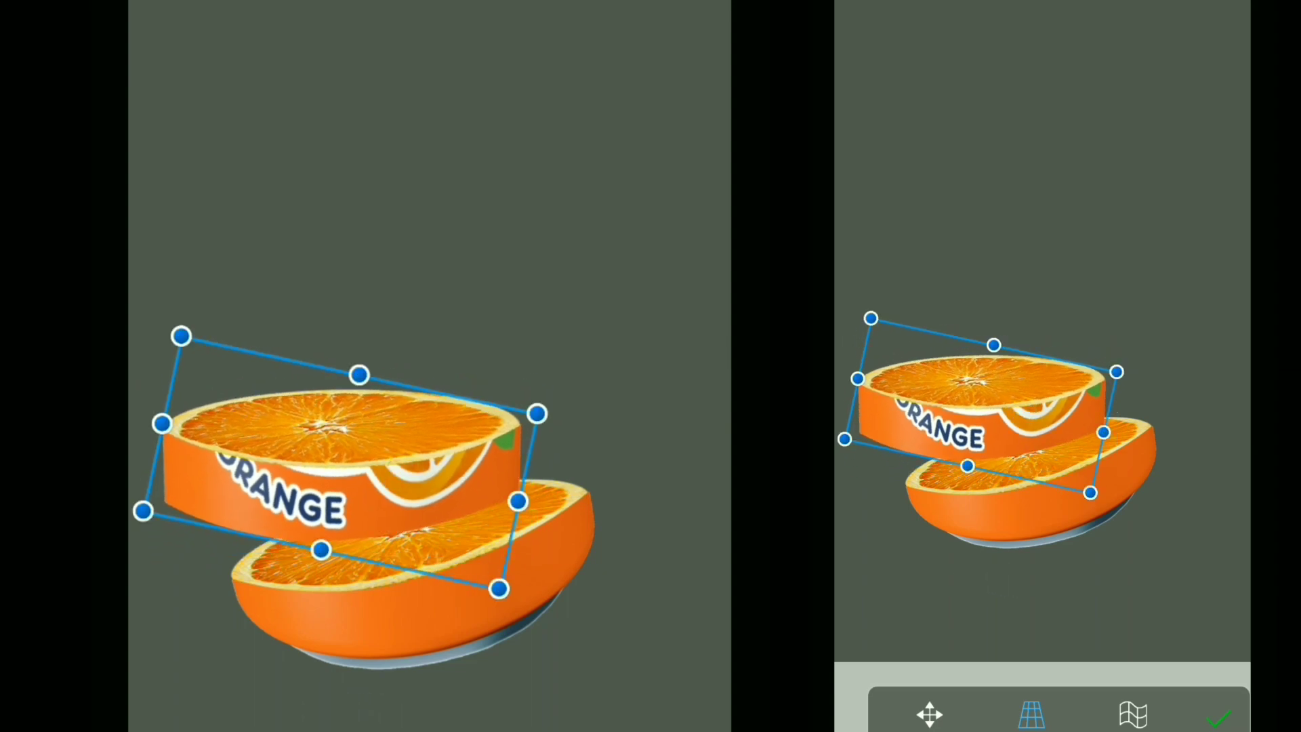
pyautogui.scroll(-3, 581, 500)
pyautogui.scroll(3, 1169, 437)
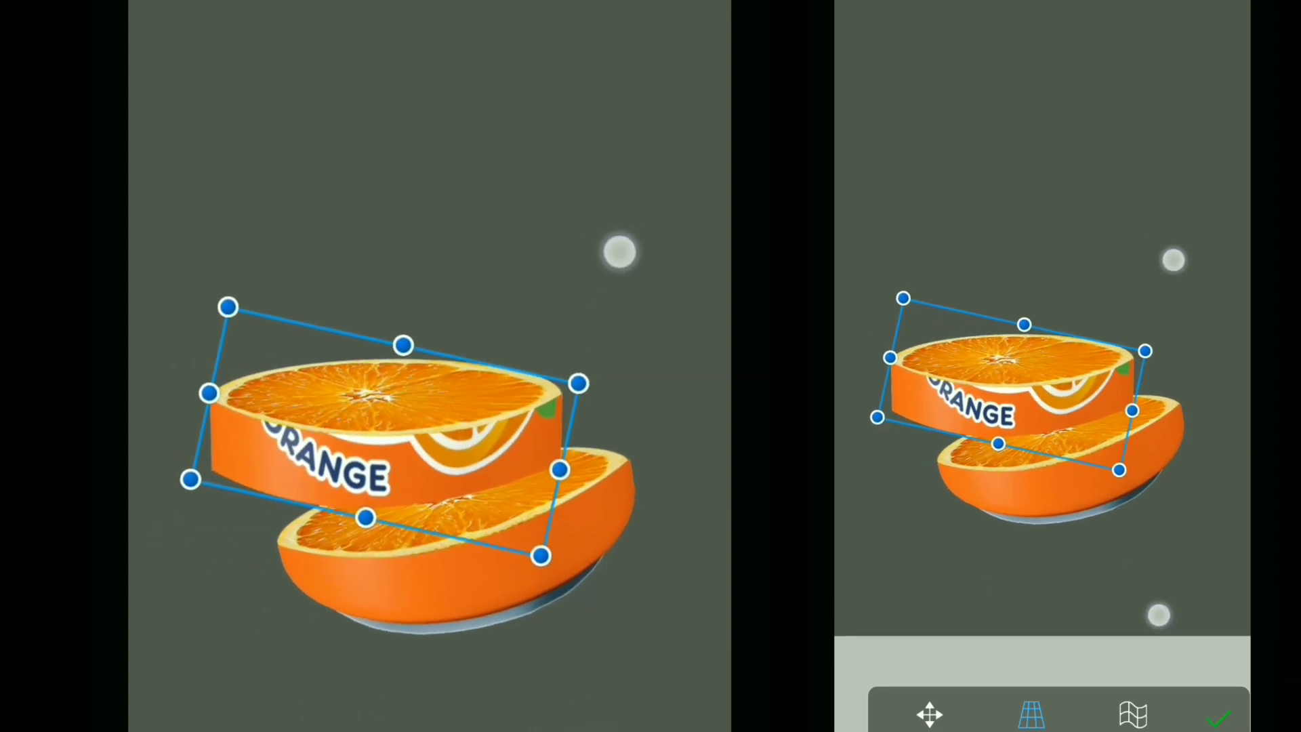
pyautogui.click(1220, 715)
# - Shift the Fanta logo section up and left, lifting it slightly higher
pyautogui.click(424, 582)
pyautogui.moveTo(498, 399); pyautogui.dragTo(475, 339)
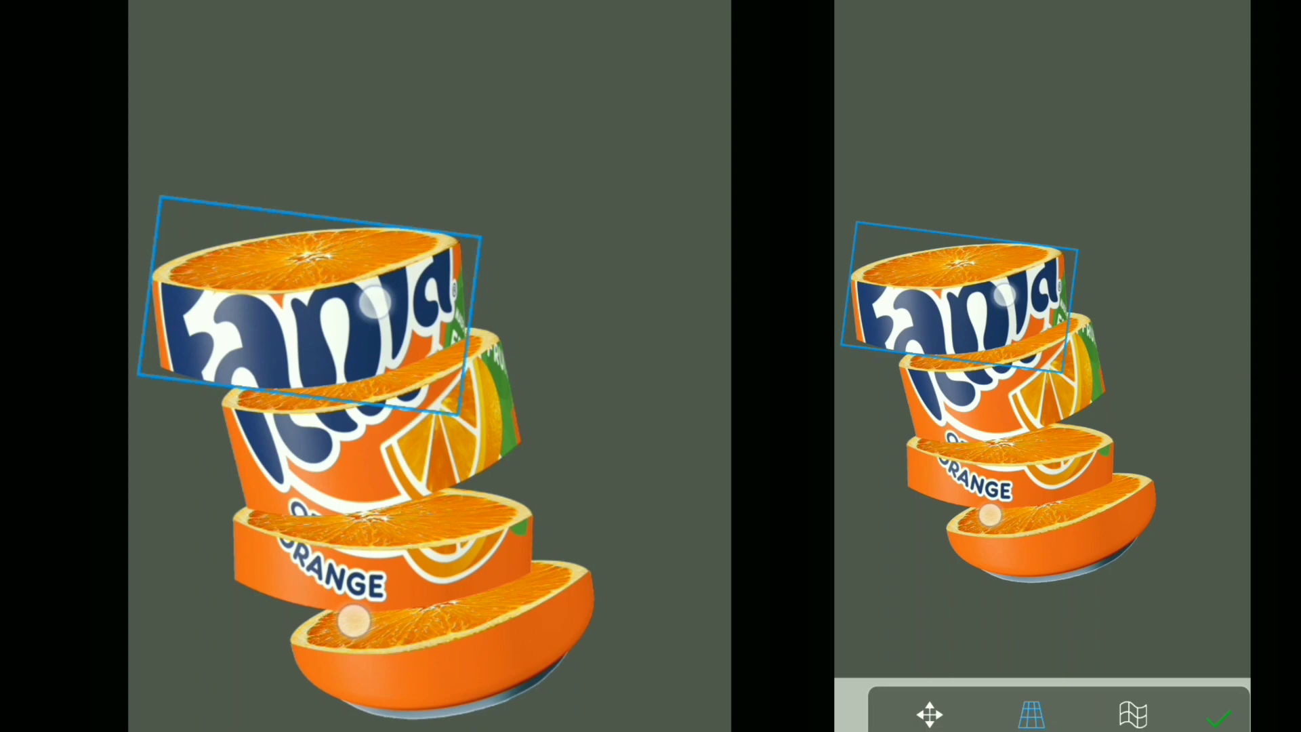
pyautogui.moveTo(431, 314); pyautogui.dragTo(432, 285)
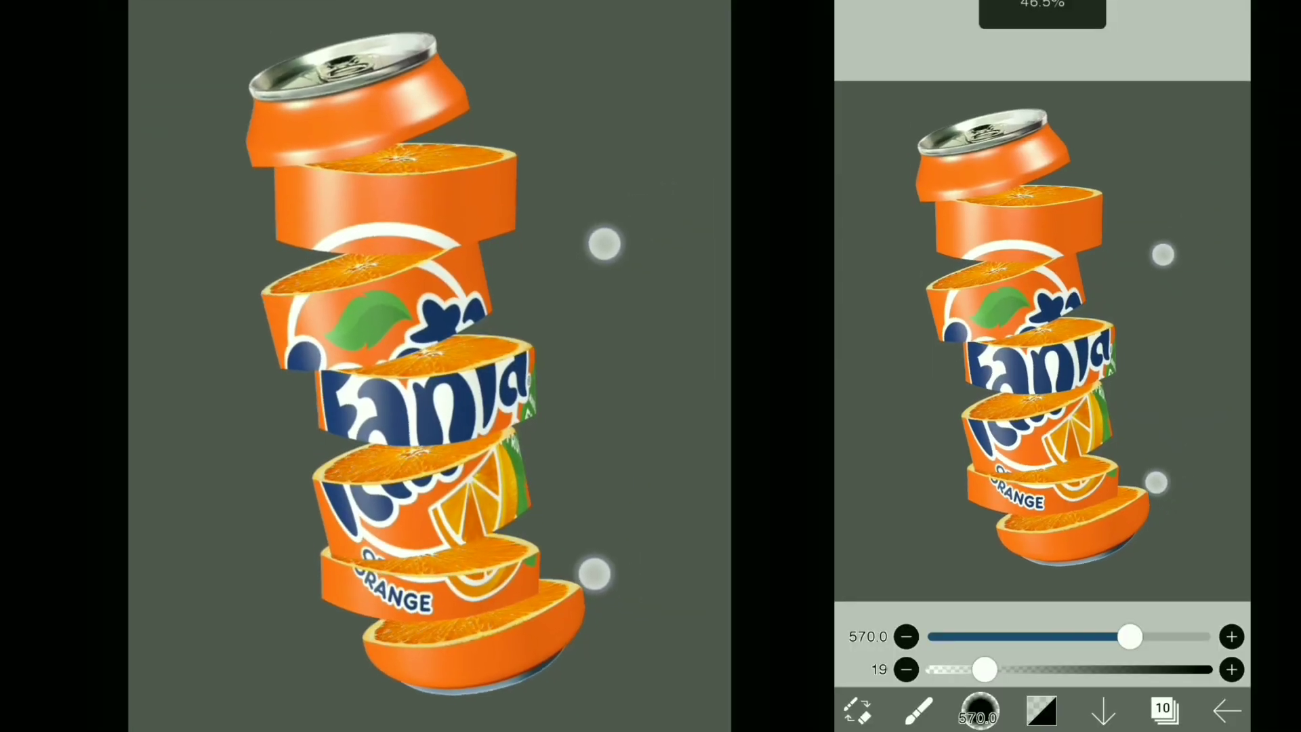
pyautogui.scroll(2, 596, 381)
pyautogui.scroll(2, 596, 381)
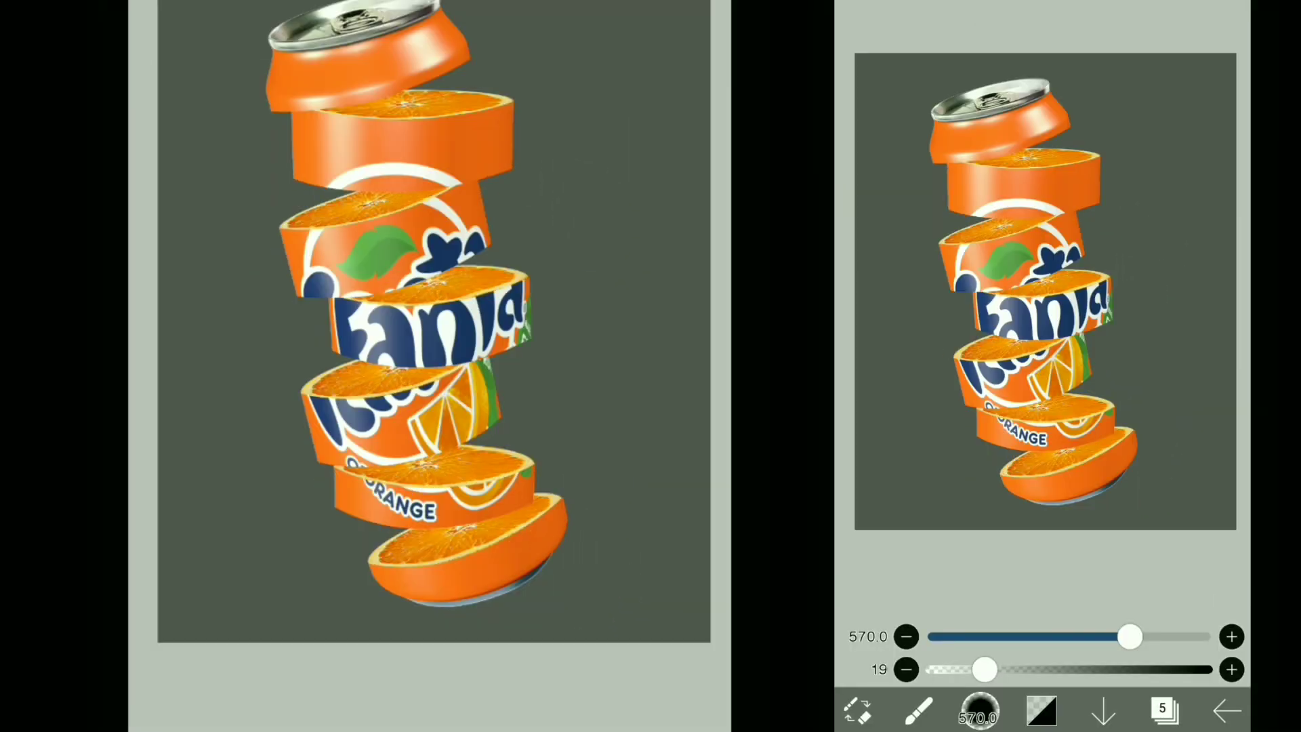
pyautogui.scroll(2, 595, 381)
pyautogui.scroll(2, 577, 514)
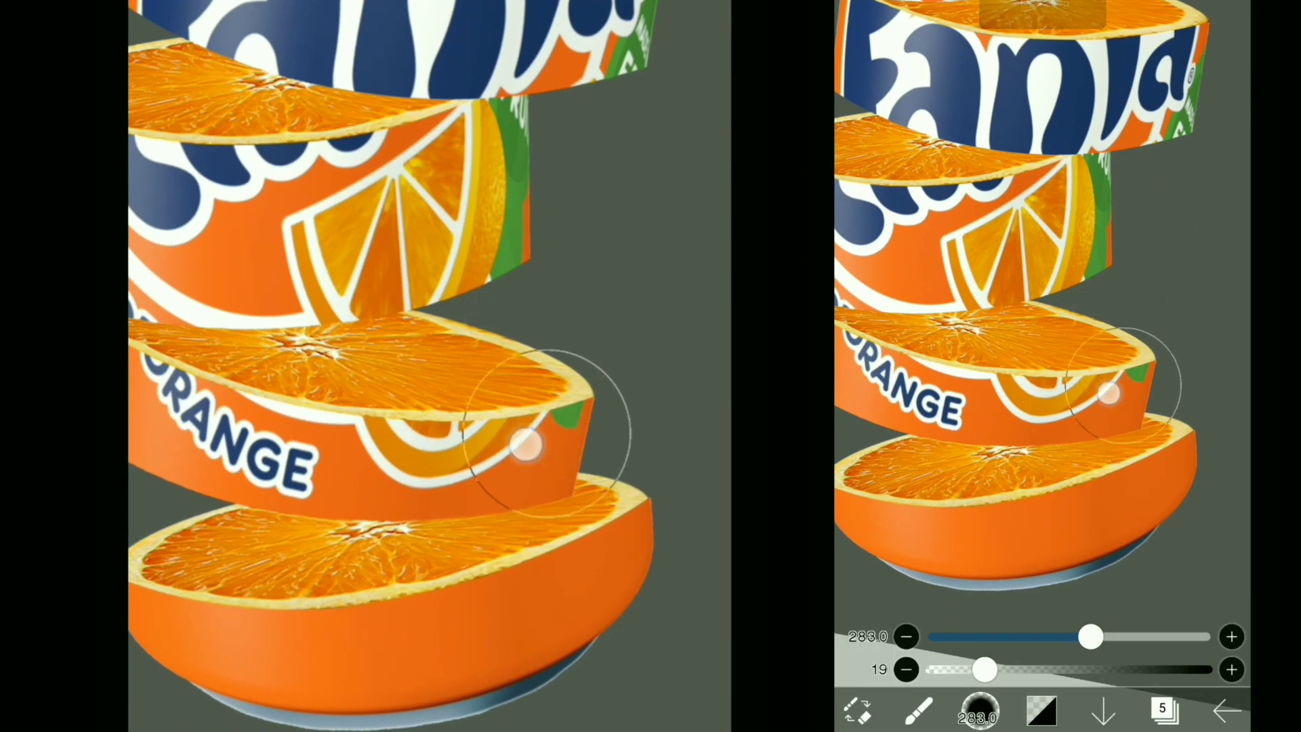
pyautogui.moveTo(568, 443); pyautogui.dragTo(606, 460)
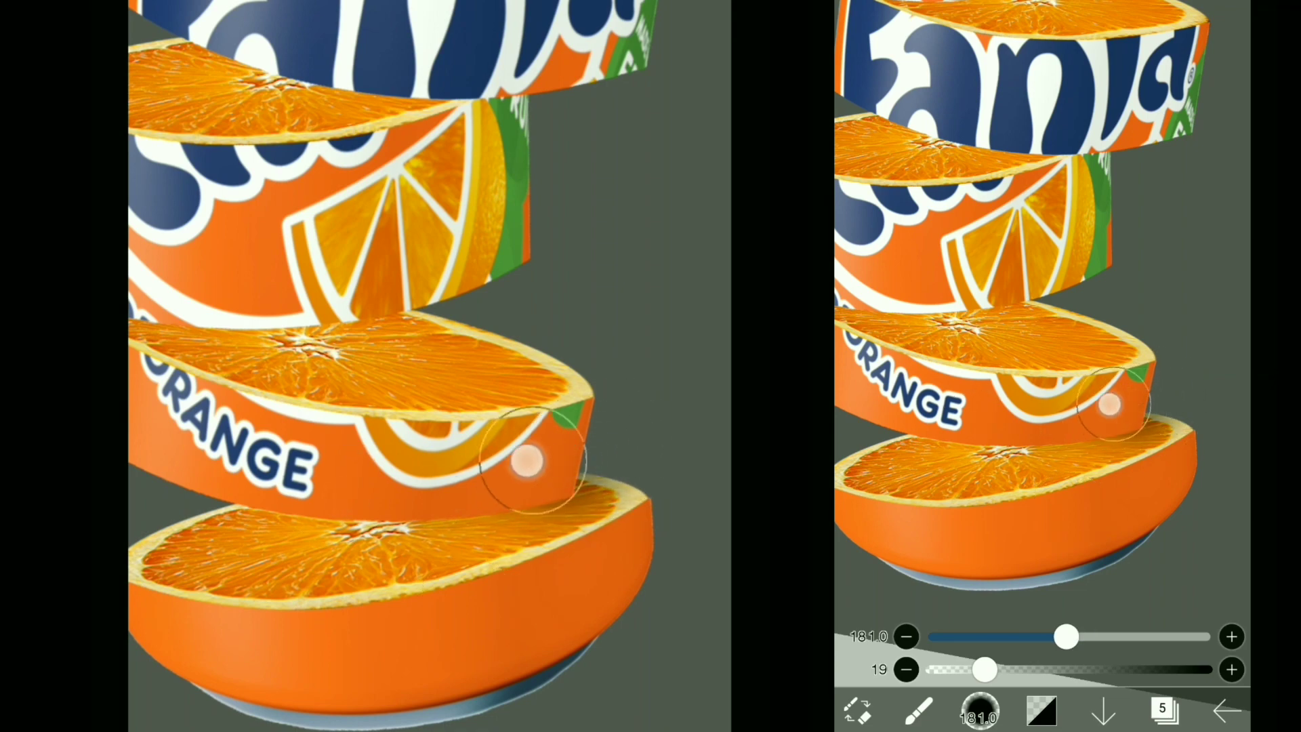
pyautogui.moveTo(526, 462); pyautogui.dragTo(449, 492)
pyautogui.scroll(-2, 535, 475)
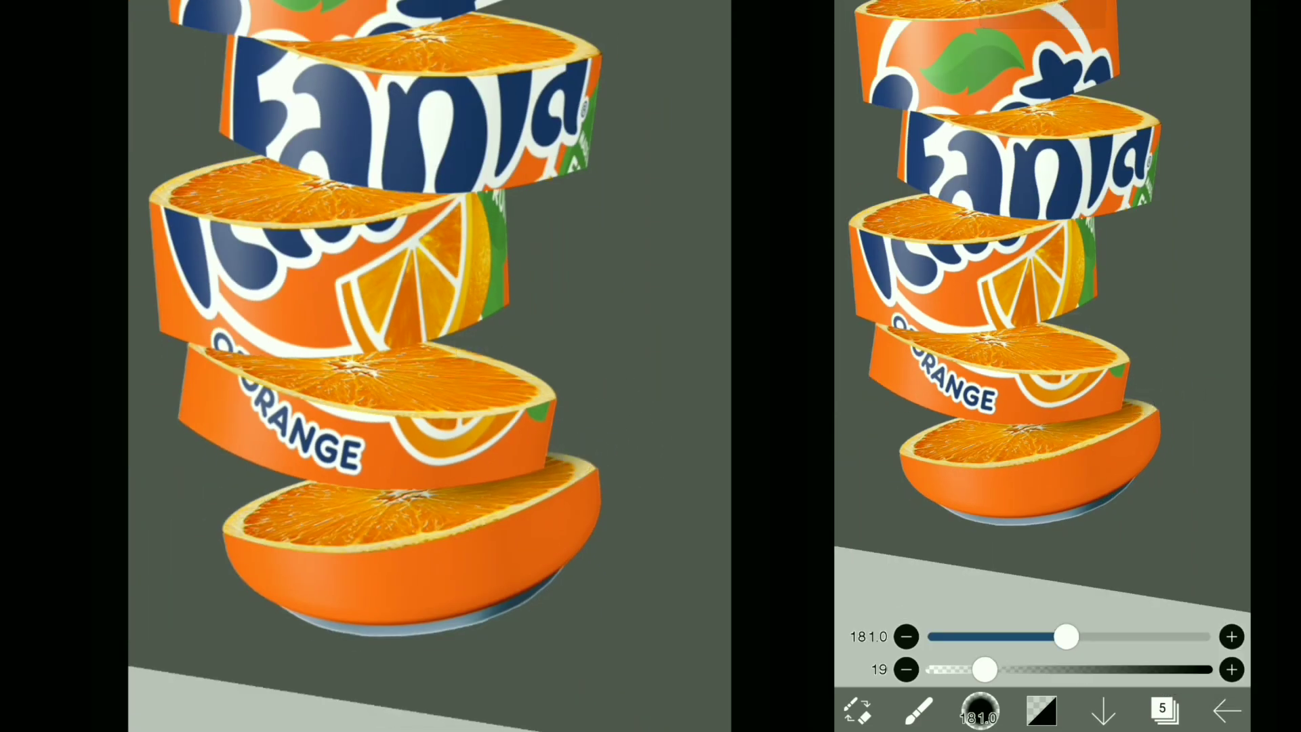
pyautogui.scroll(3, 528, 391)
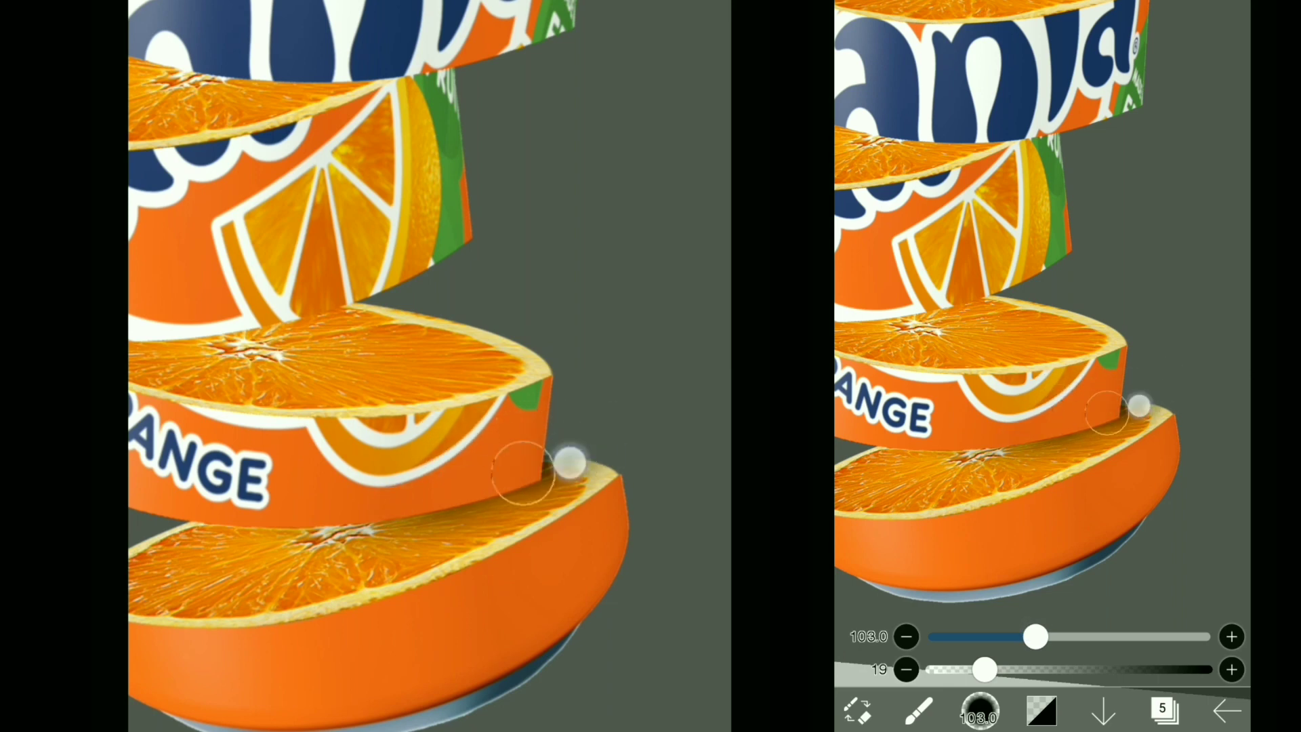
pyautogui.scroll(1, 570, 463)
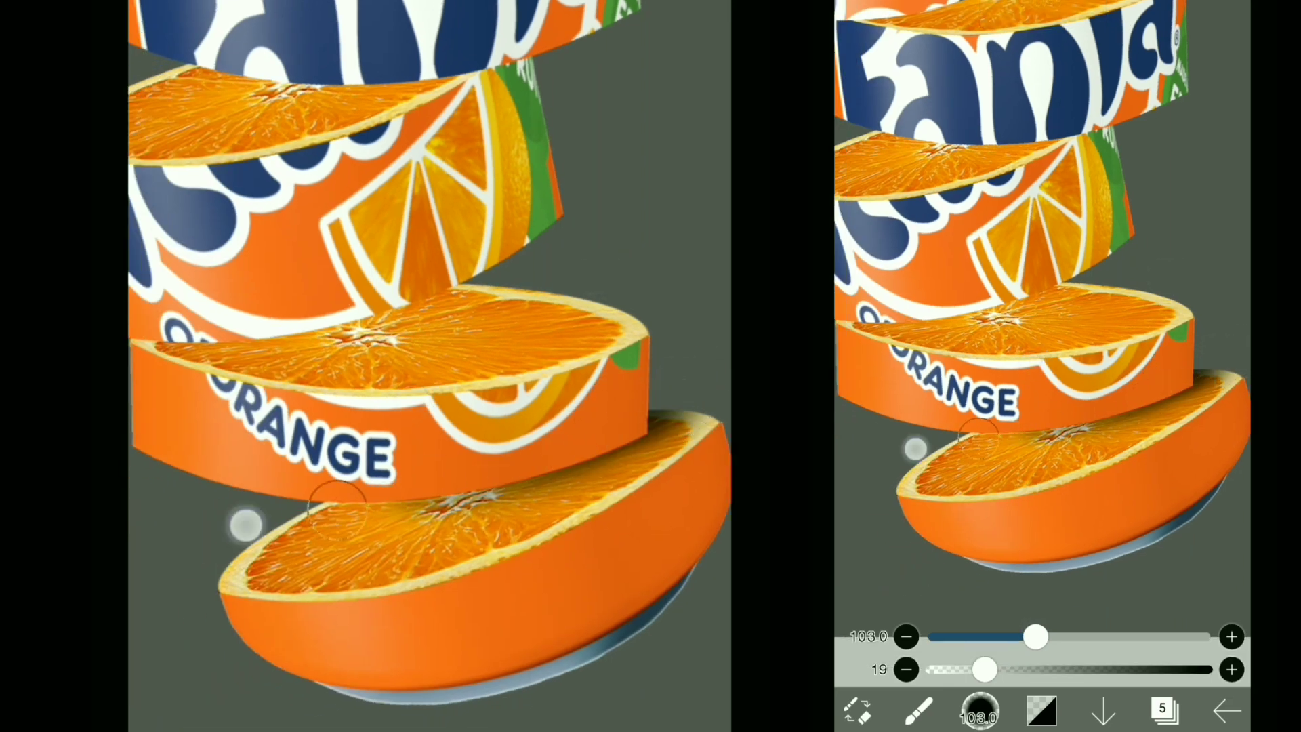
pyautogui.moveTo(552, 387); pyautogui.dragTo(674, 387)
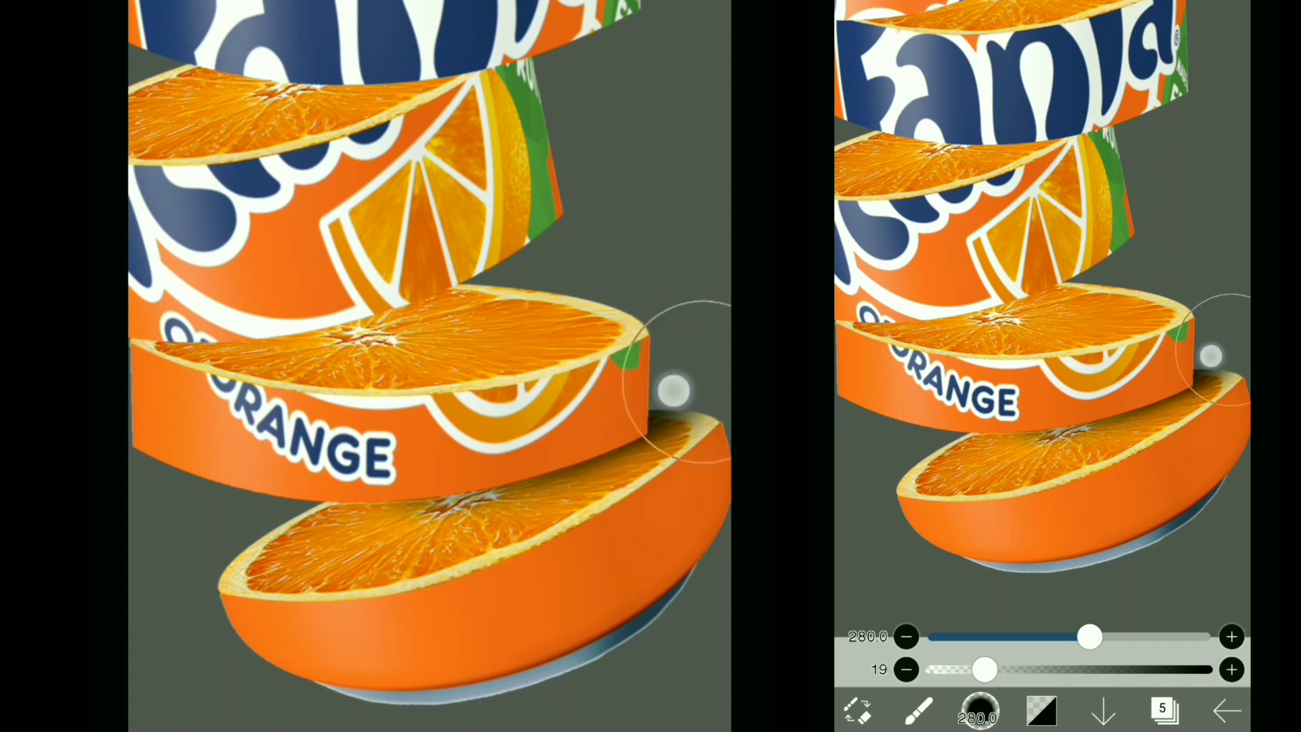
pyautogui.moveTo(305, 433)
pyautogui.mouseDown()
pyautogui.moveTo(378, 362)
pyautogui.moveTo(635, 373)
pyautogui.mouseUp()
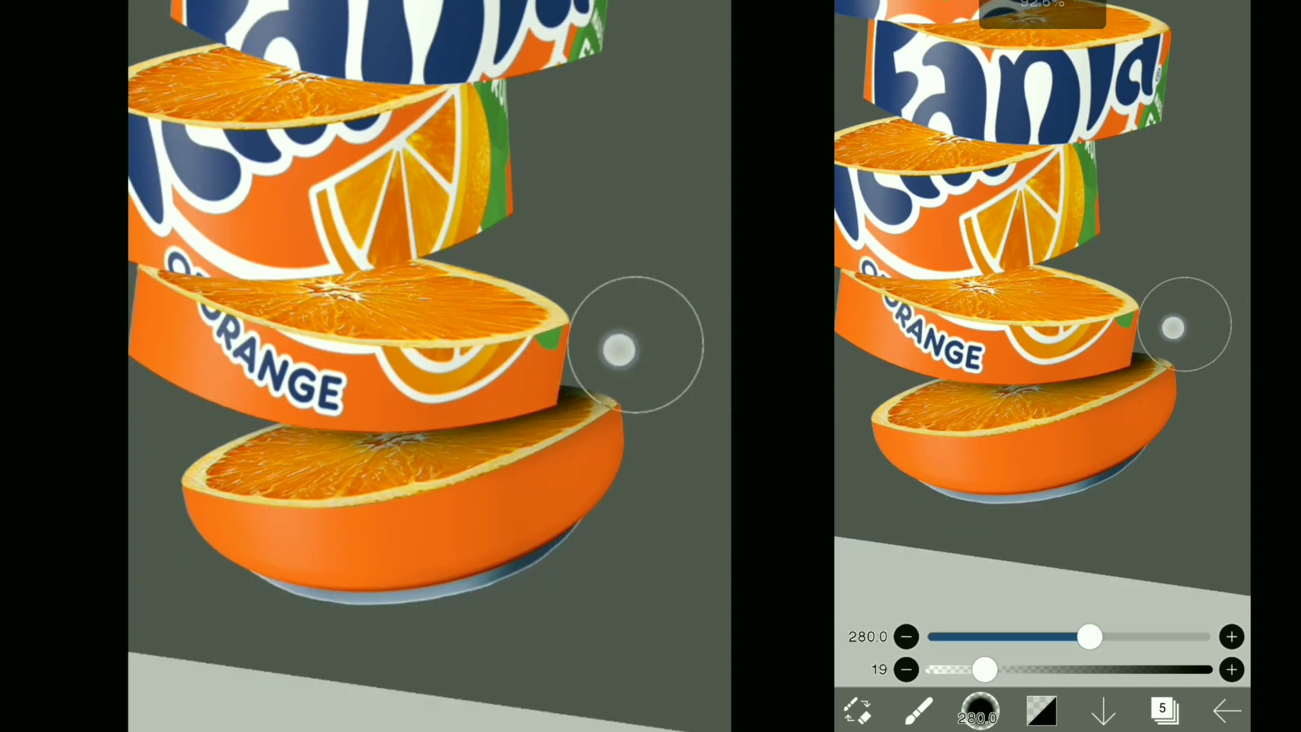
pyautogui.scroll(-2, 579, 458)
pyautogui.scroll(-1, 565, 478)
pyautogui.scroll(1, 511, 499)
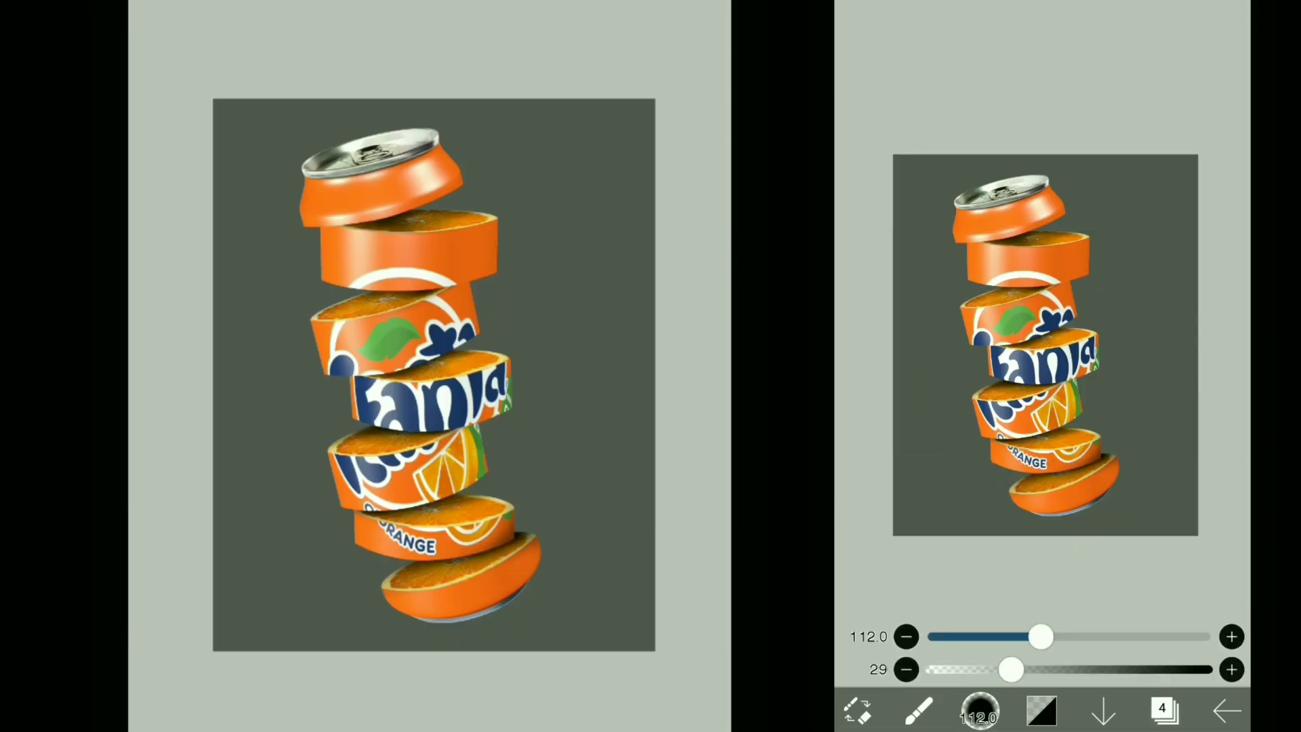
# - Set the paint colour to orange #FF5500 and a 1000px Felt Tip Pen (Soft) brush
pyautogui.click(464, 591)
pyautogui.click(1042, 710)
pyautogui.moveTo(642, 369); pyautogui.dragTo(649, 270)
pyautogui.click(980, 709)
pyautogui.moveTo(1048, 254); pyautogui.dragTo(1048, 457)
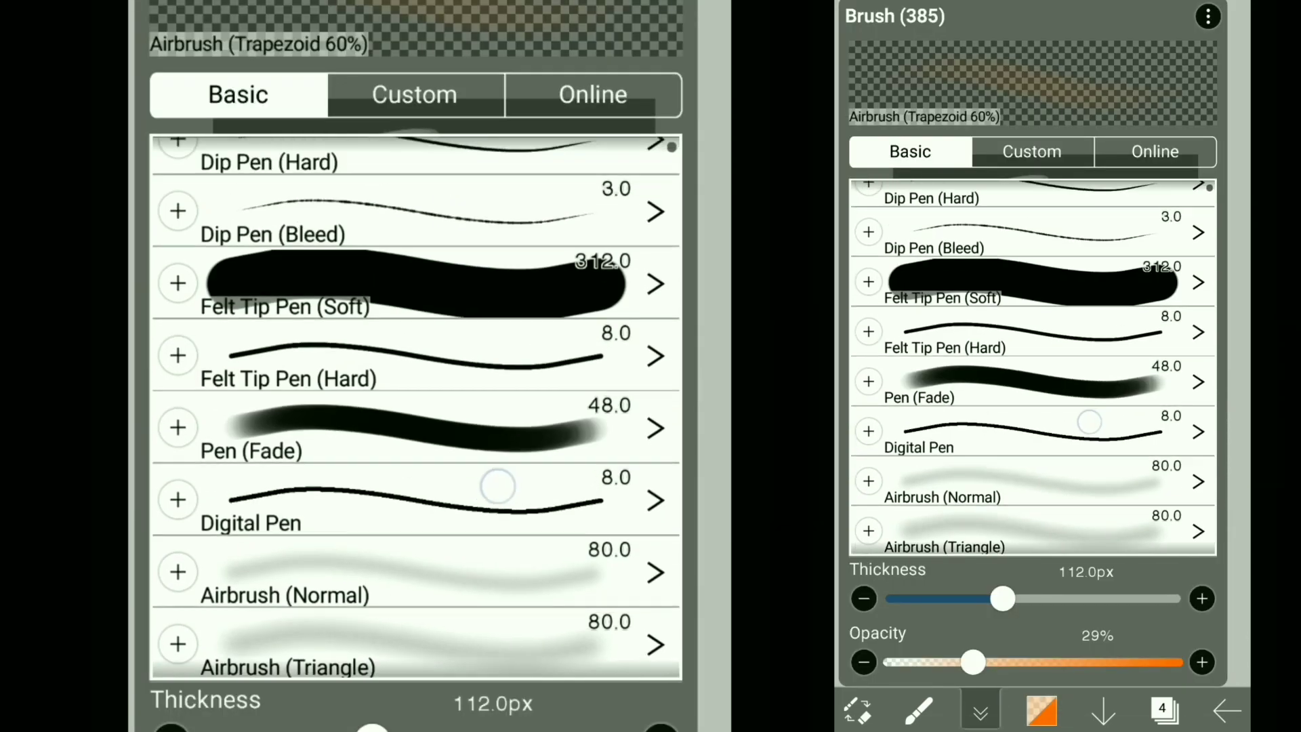
pyautogui.click(929, 294)
pyautogui.click(980, 709)
pyautogui.moveTo(1020, 637); pyautogui.dragTo(1232, 637)
# - Paint the background orange with a soft yellow glow toward the centre-right
pyautogui.moveTo(234, 122)
pyautogui.mouseDown()
pyautogui.moveTo(309, 489)
pyautogui.moveTo(363, 599)
pyautogui.moveTo(687, 91)
pyautogui.moveTo(657, 398)
pyautogui.moveTo(214, 322)
pyautogui.mouseUp()
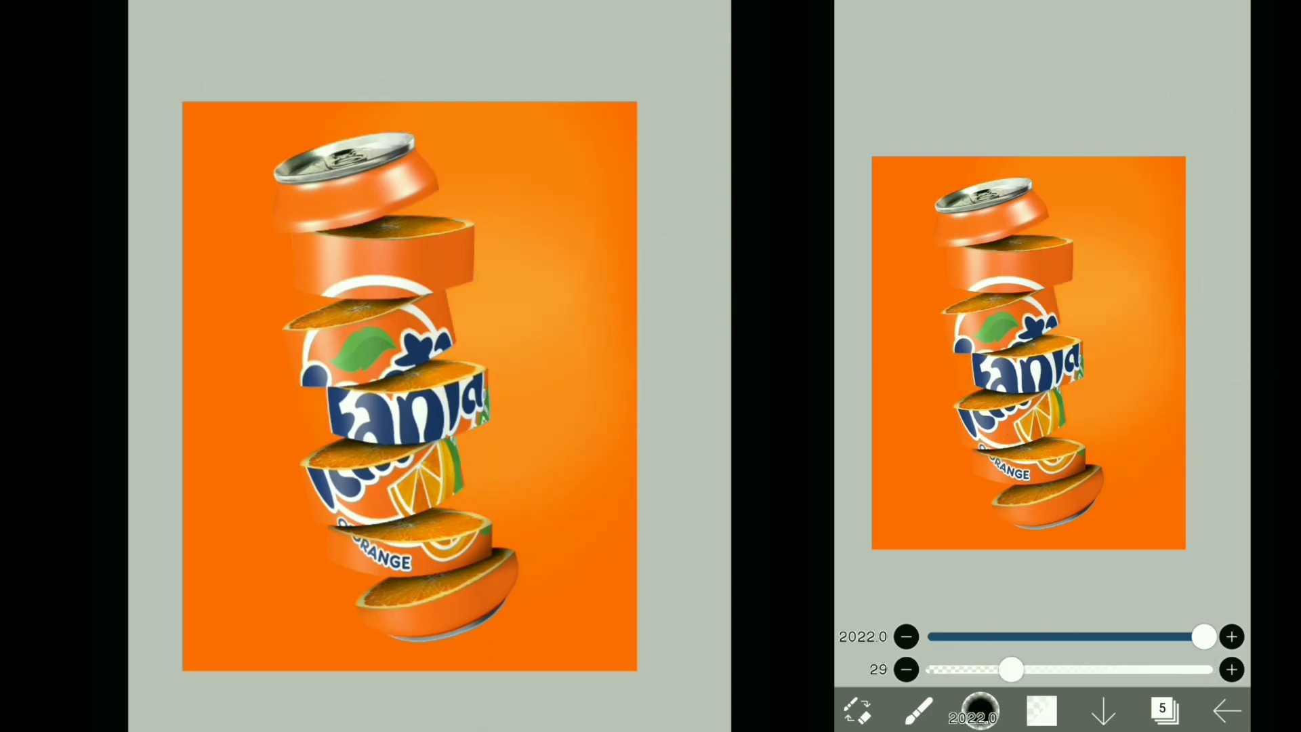
pyautogui.moveTo(479, 378); pyautogui.dragTo(502, 505)
pyautogui.moveTo(445, 316); pyautogui.dragTo(488, 337)
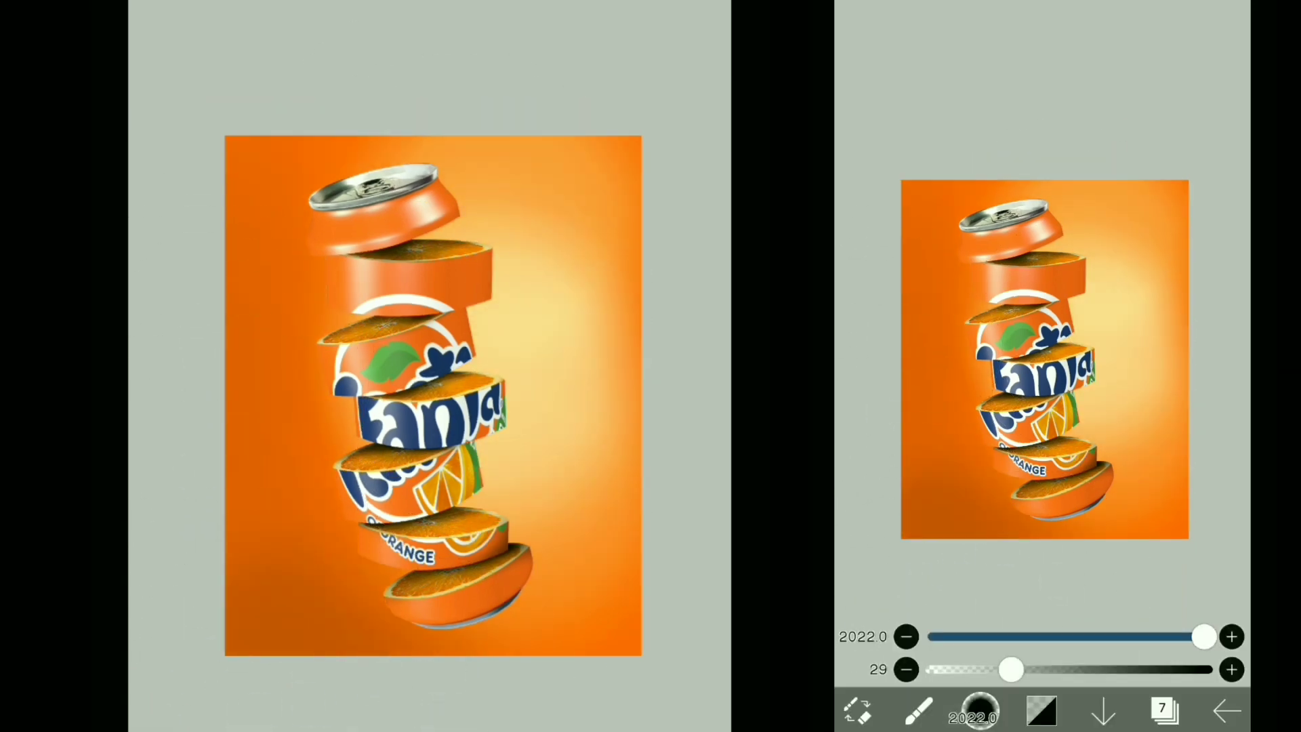
pyautogui.moveTo(358, 629); pyautogui.dragTo(224, 505)
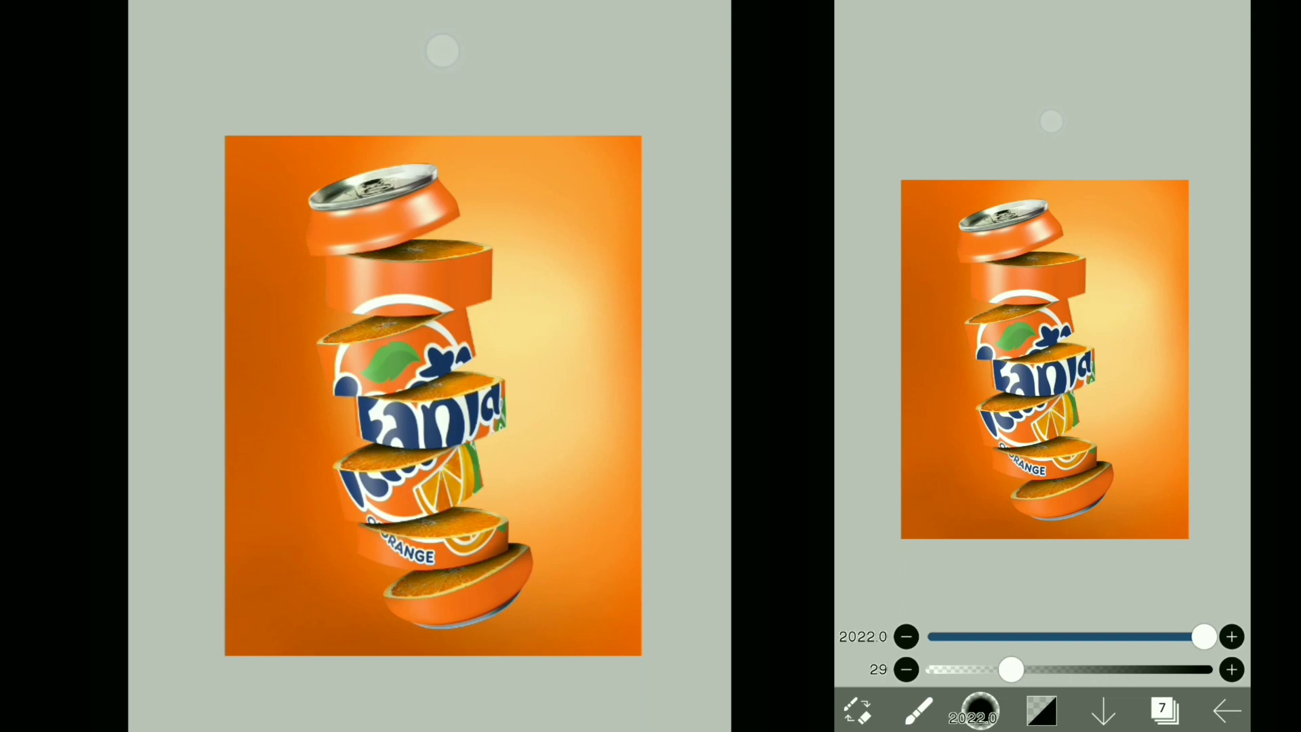
pyautogui.scroll(5, 522, 387)
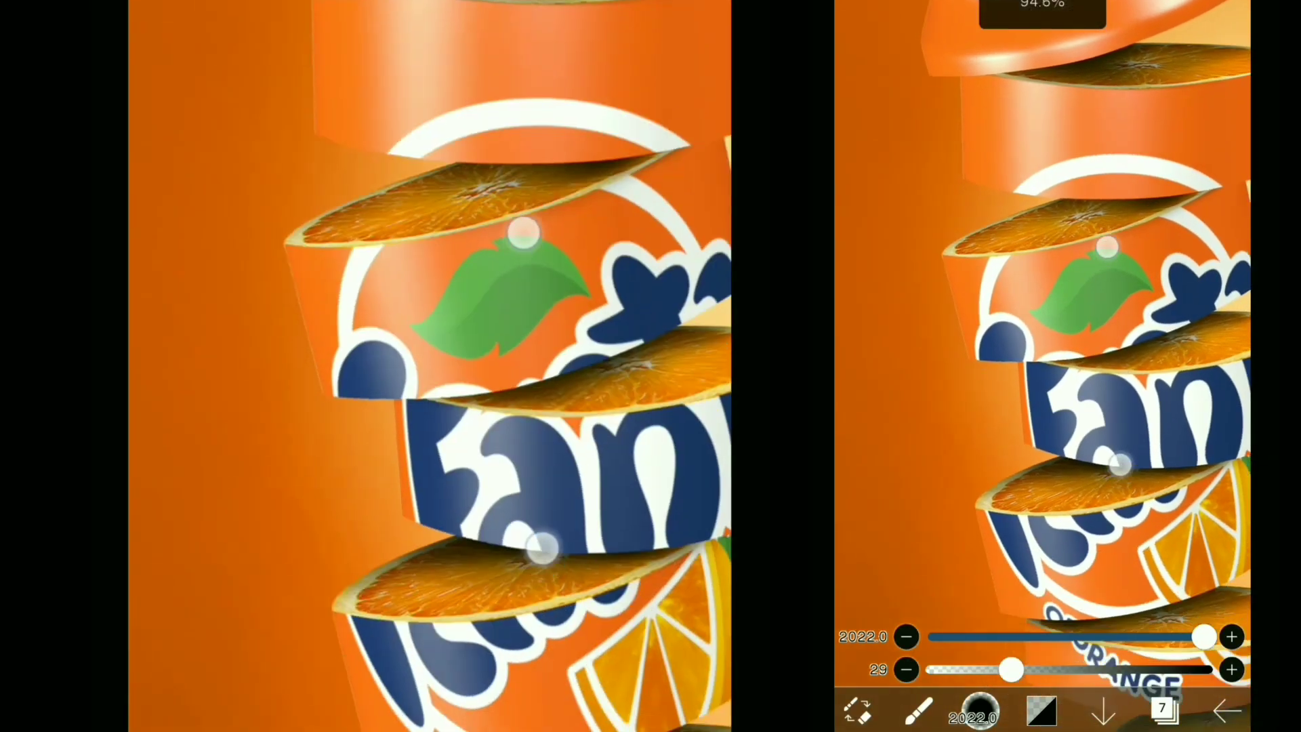
pyautogui.scroll(-2, 532, 392)
pyautogui.scroll(-2, 532, 391)
pyautogui.scroll(-2, 532, 391)
pyautogui.scroll(-1, 531, 391)
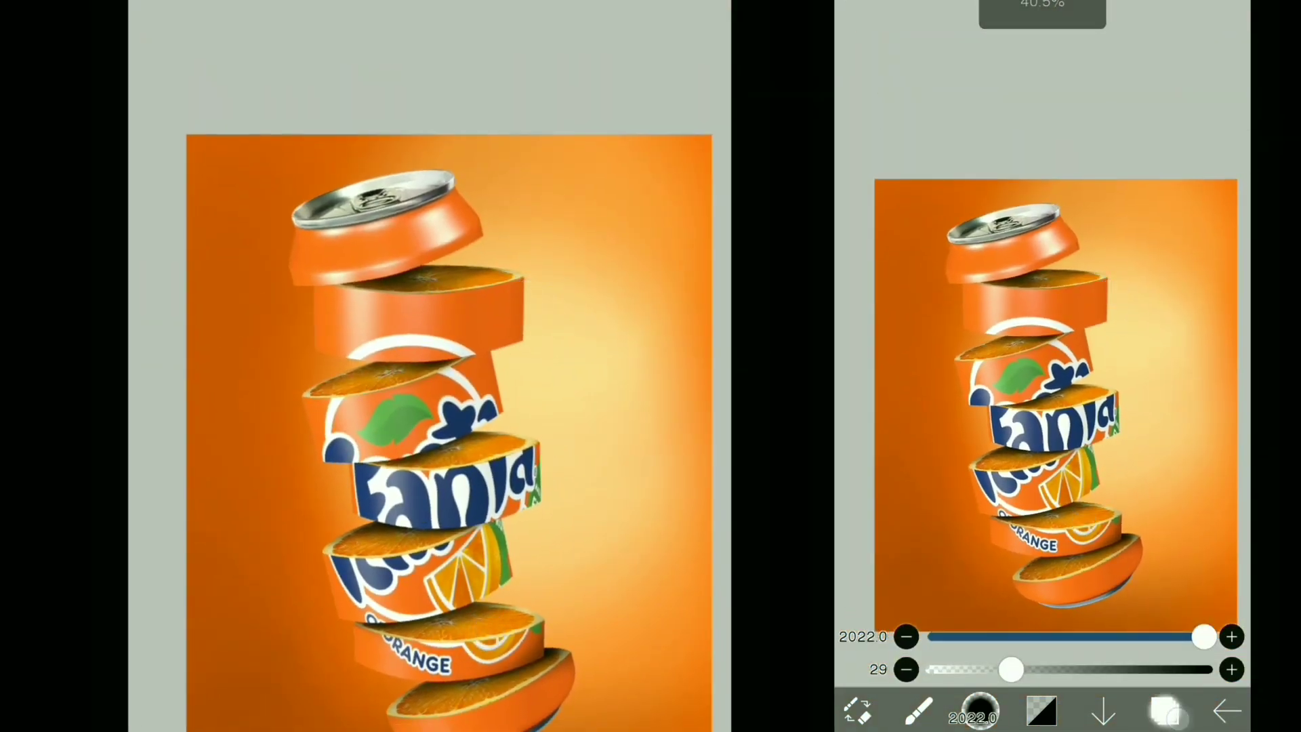
pyautogui.scroll(3, 266, 632)
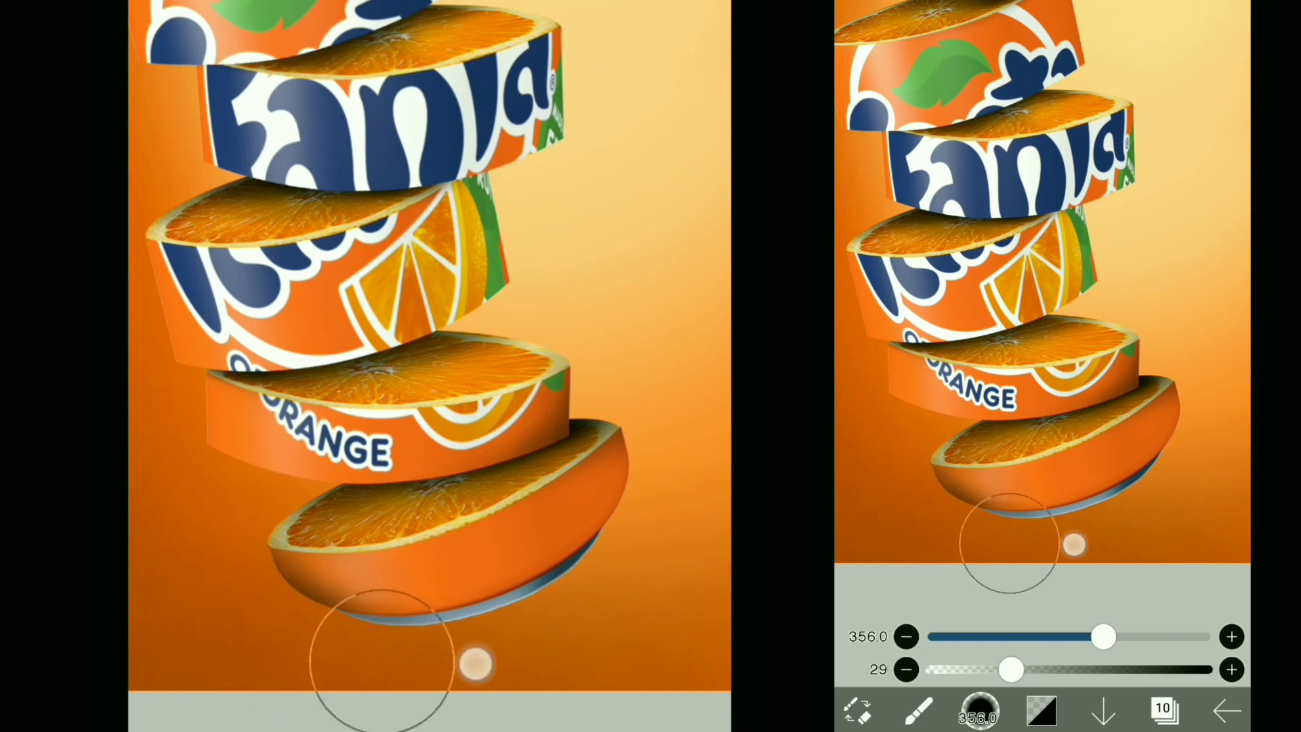
# - Rotate the view and darken the shadow on the lower logo slice
pyautogui.moveTo(377, 660); pyautogui.dragTo(427, 569)
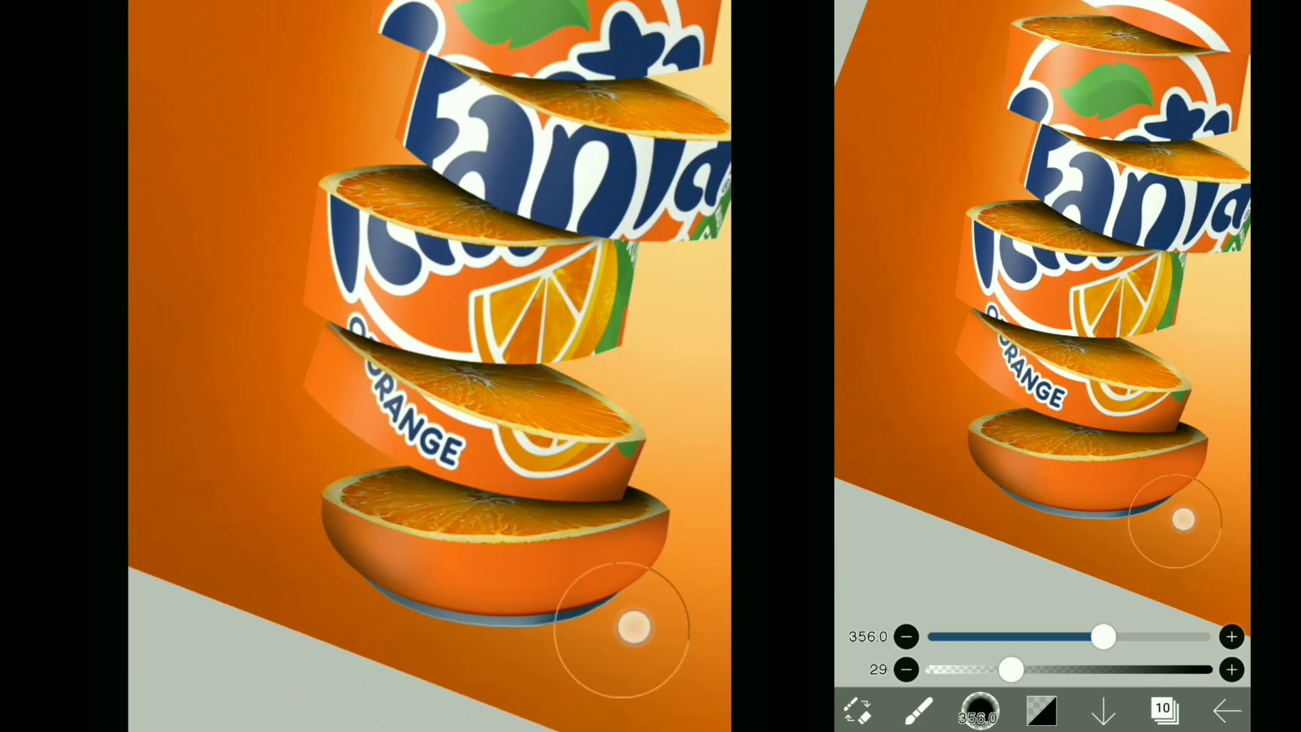
pyautogui.scroll(3, 633, 624)
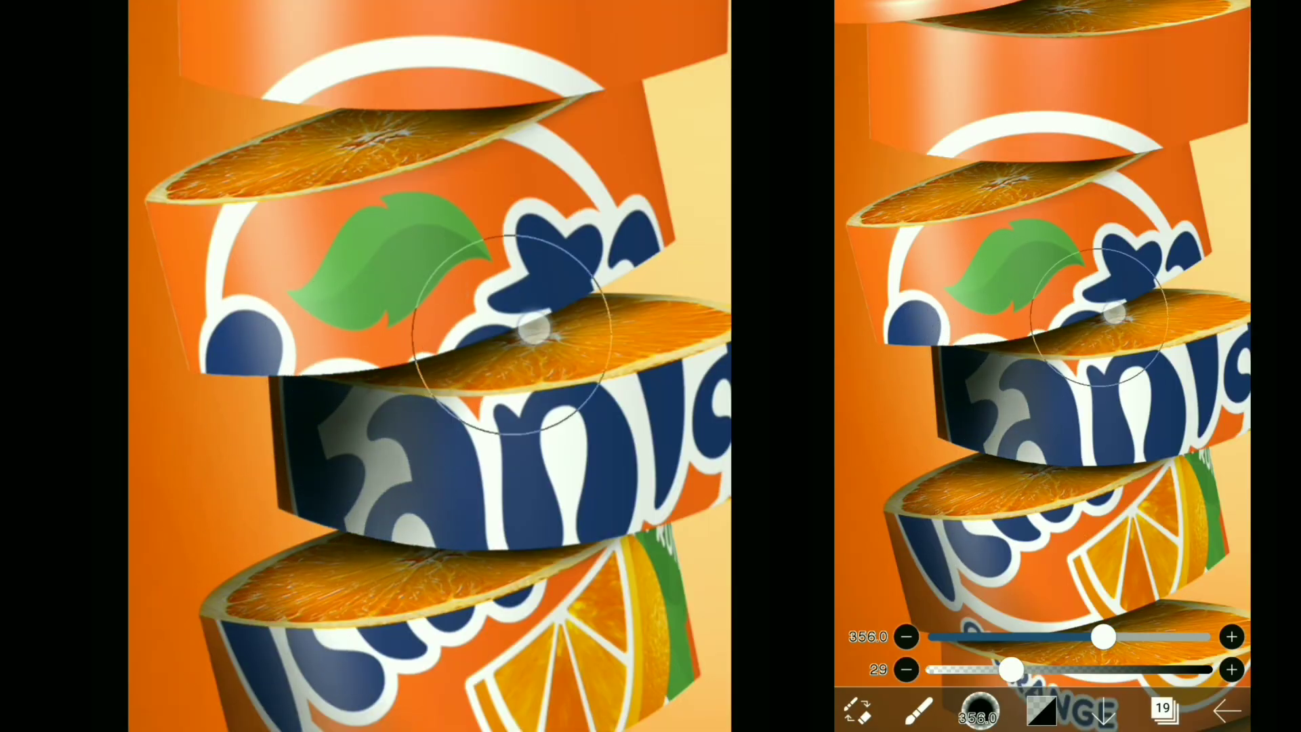
pyautogui.moveTo(534, 328); pyautogui.dragTo(275, 475)
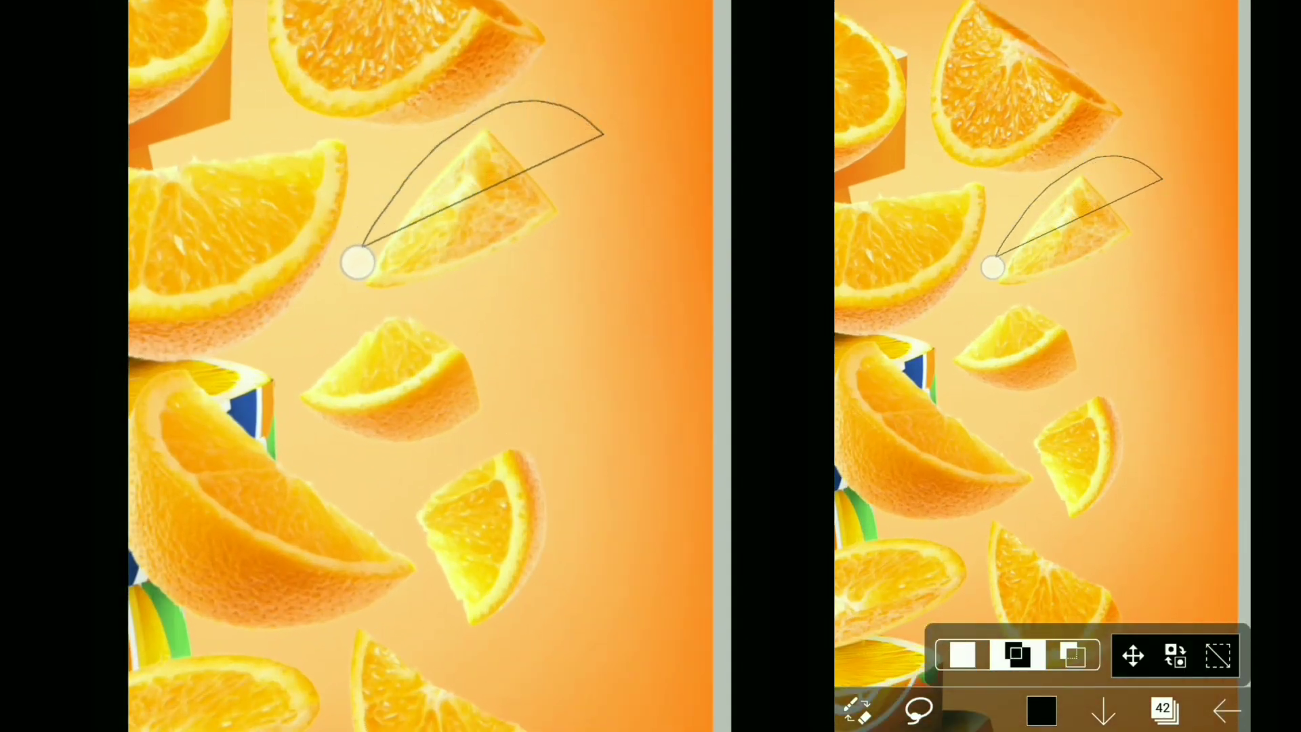
# - Lasso a single orange wedge and move and rotate it to the can's left
pyautogui.moveTo(349, 461); pyautogui.dragTo(593, 465)
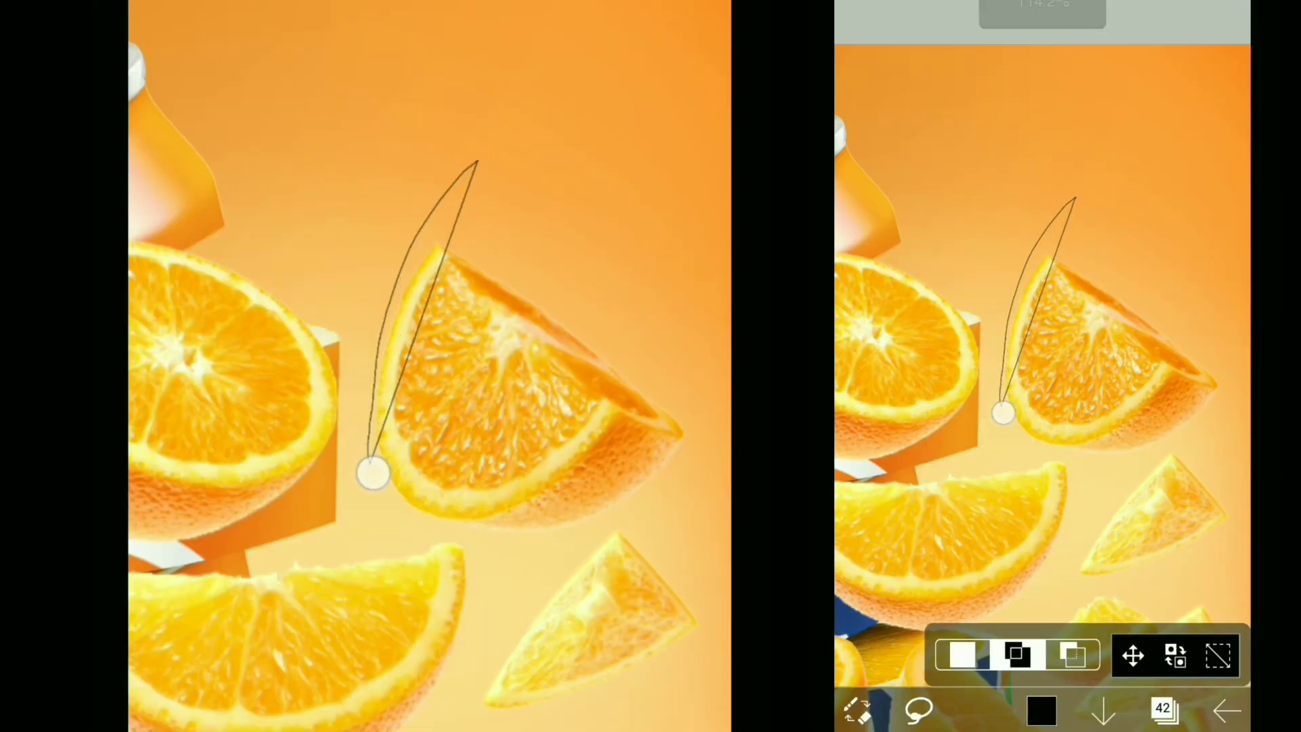
pyautogui.moveTo(372, 465); pyautogui.dragTo(680, 491)
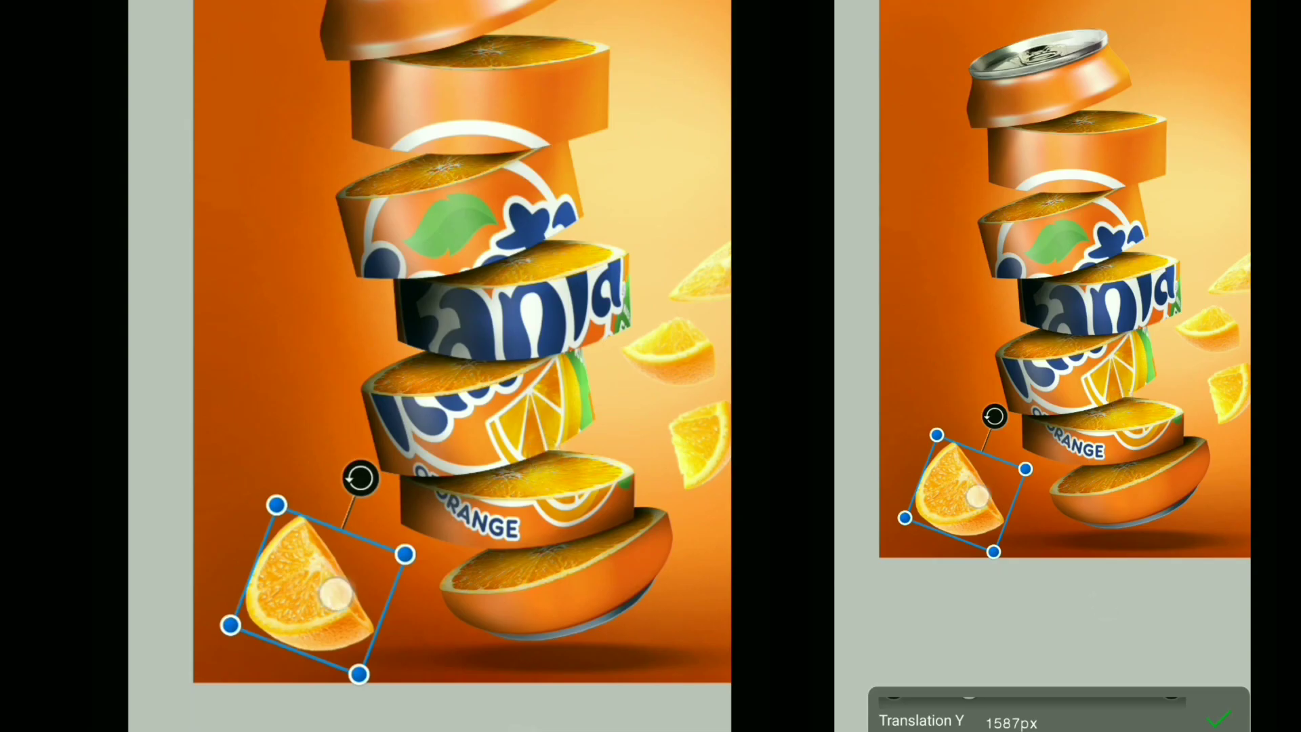
pyautogui.moveTo(295, 579); pyautogui.dragTo(336, 566)
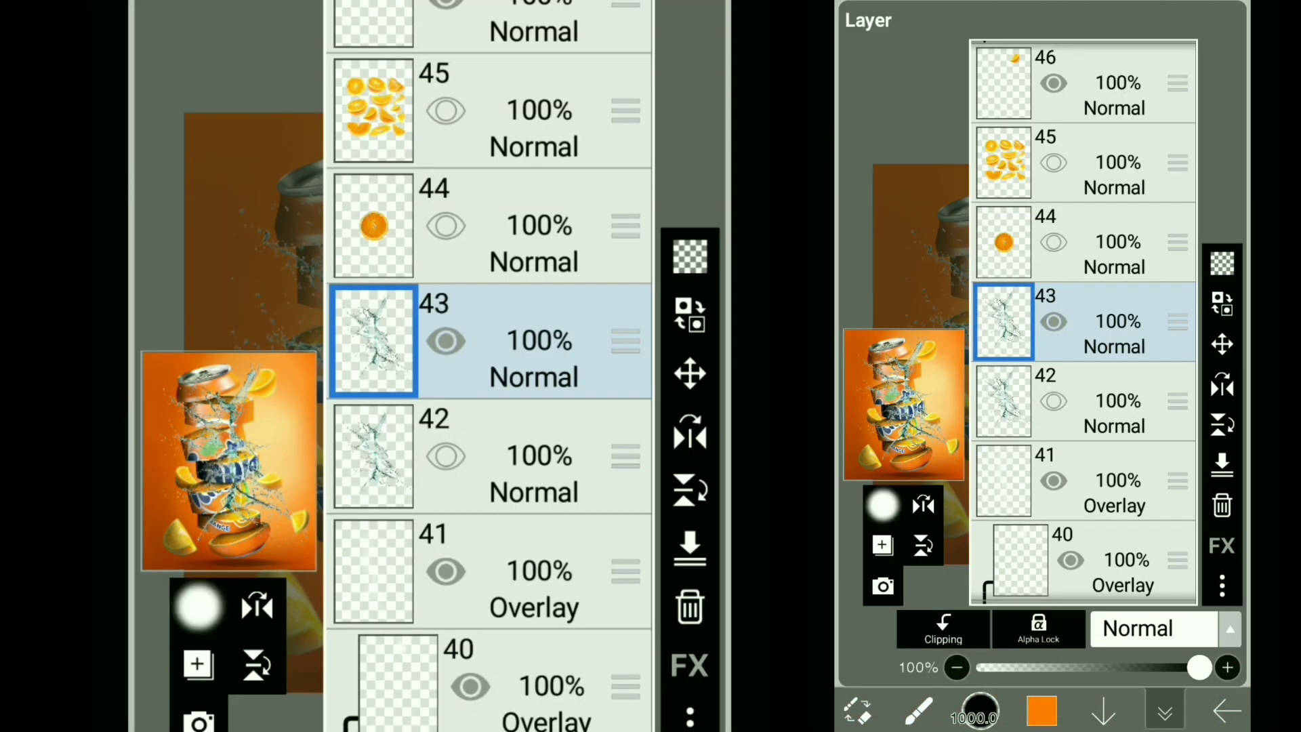
# - Add a new layer clipped to the splash layer, set to Hard Light blending
pyautogui.click(883, 505)
pyautogui.click(944, 629)
pyautogui.click(1160, 628)
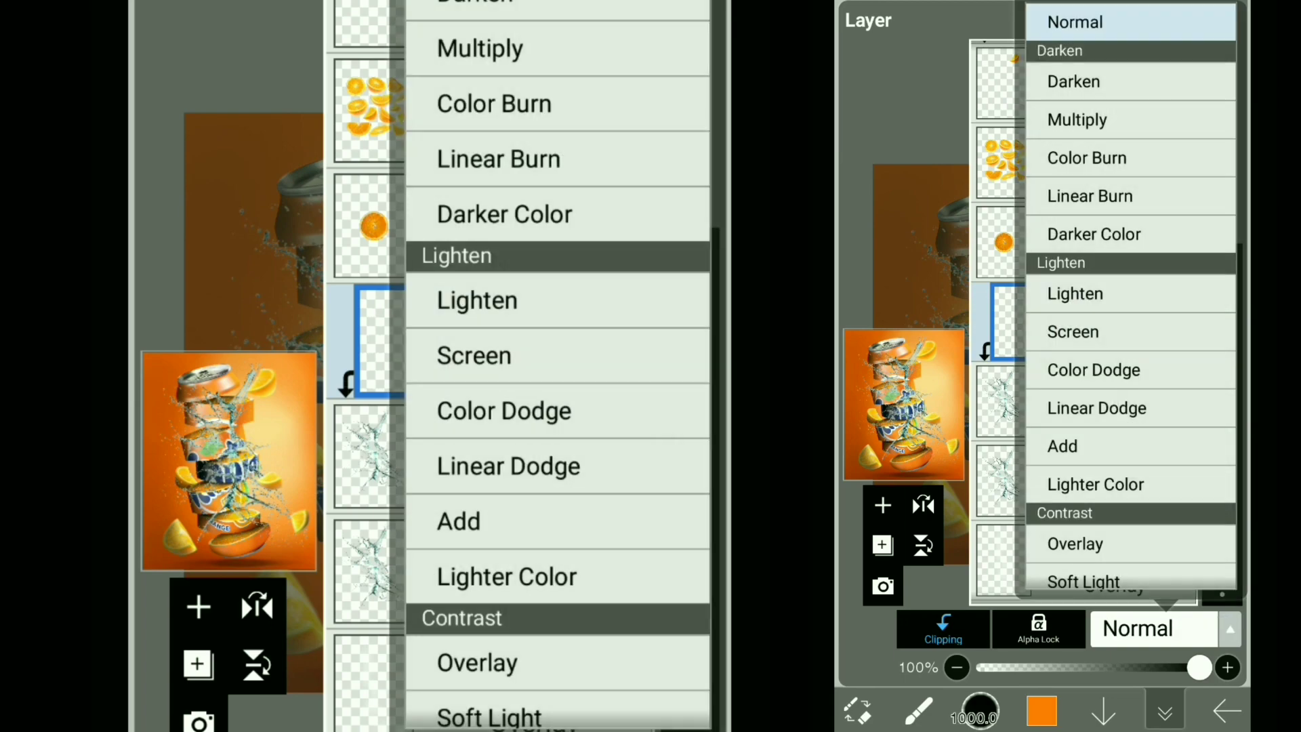
pyautogui.scroll(-3, 1129, 306)
pyautogui.click(1085, 500)
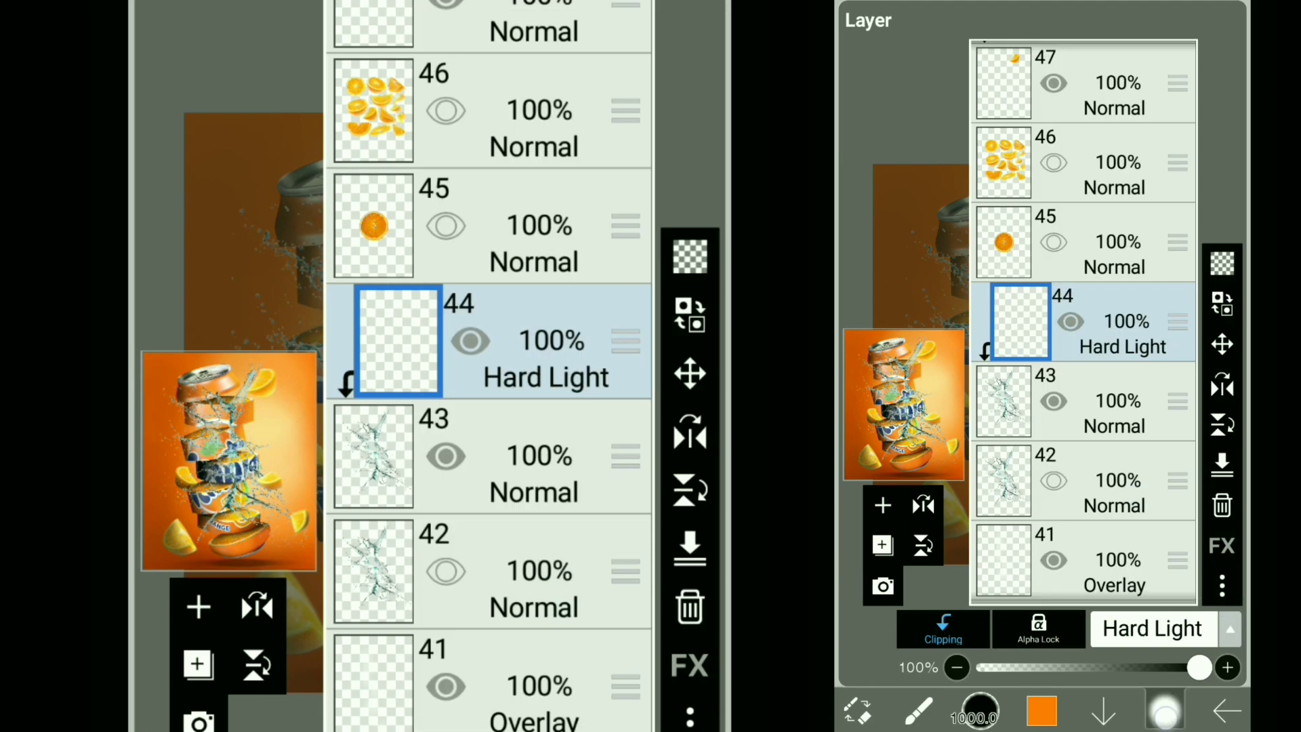
pyautogui.click(1165, 712)
# - Brush orange-yellow over the splash, merge it down, and duplicate the splash layer
pyautogui.moveTo(247, 306); pyautogui.dragTo(436, 540)
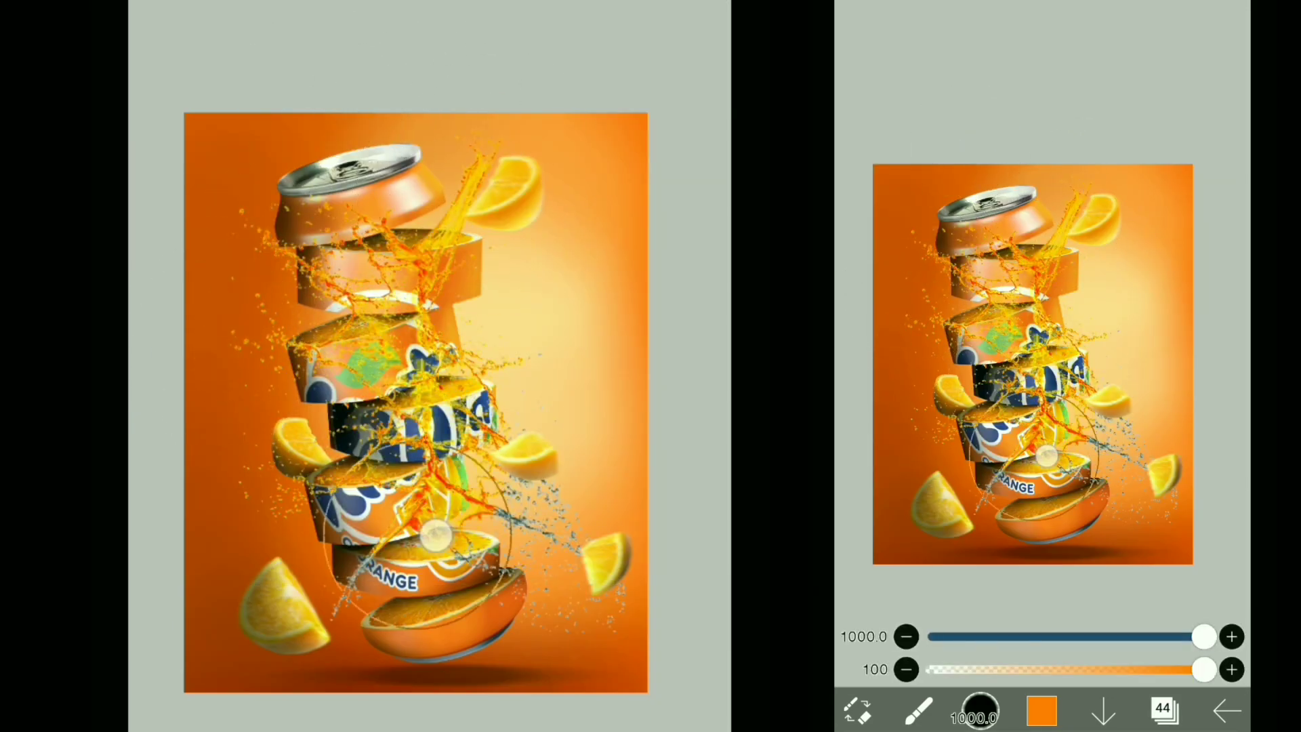
pyautogui.moveTo(319, 207); pyautogui.dragTo(662, 587)
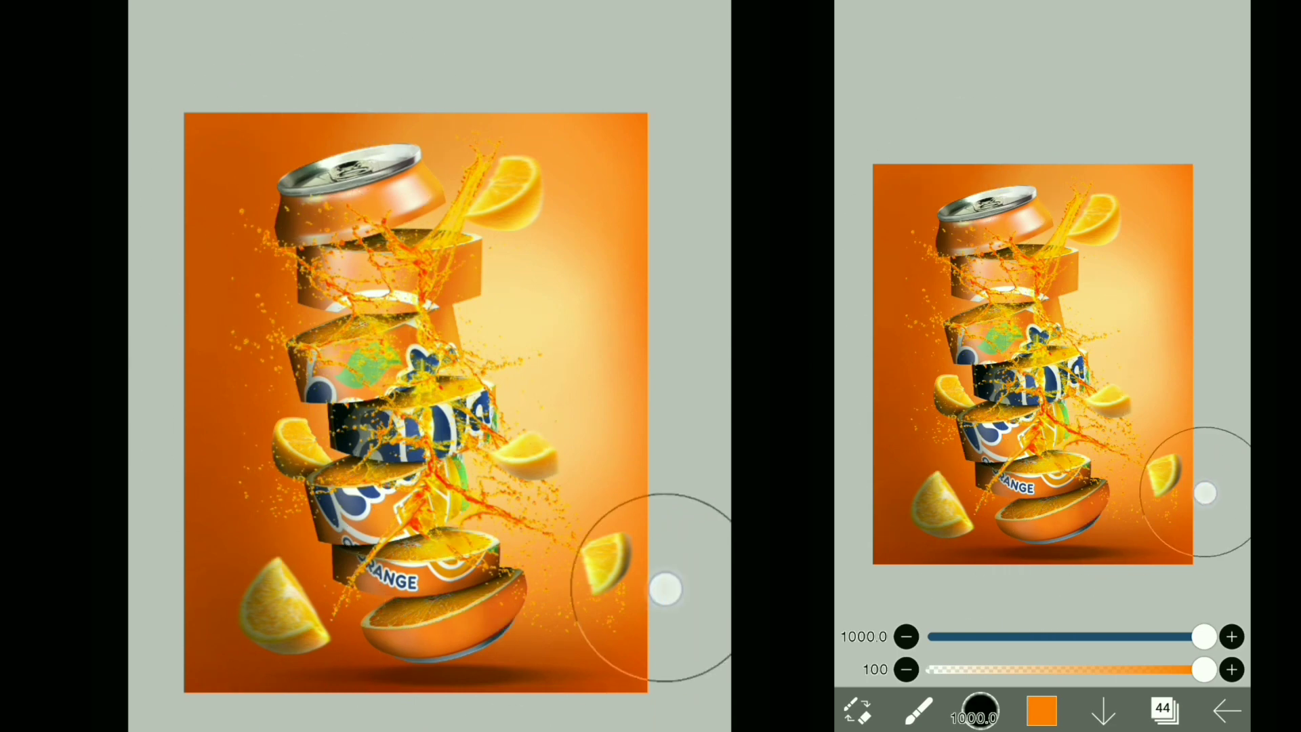
pyautogui.click(1166, 713)
pyautogui.click(1222, 466)
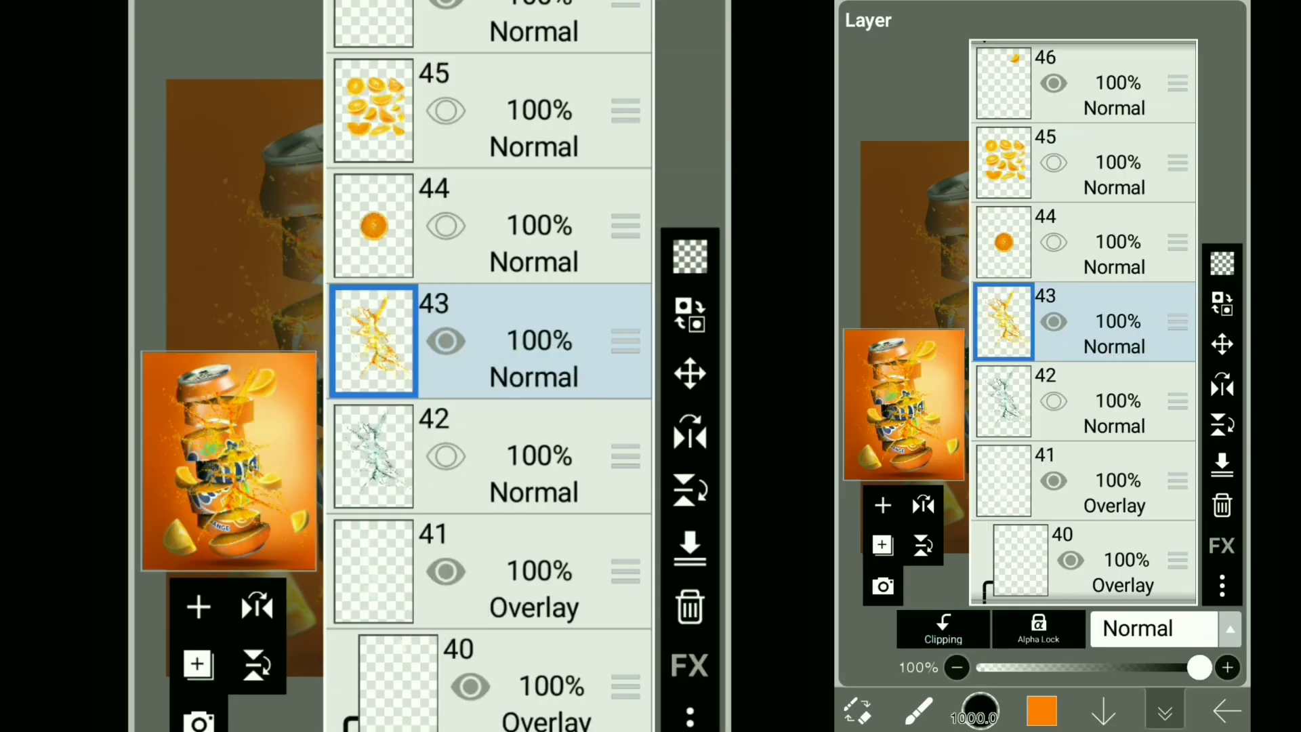
pyautogui.click(883, 506)
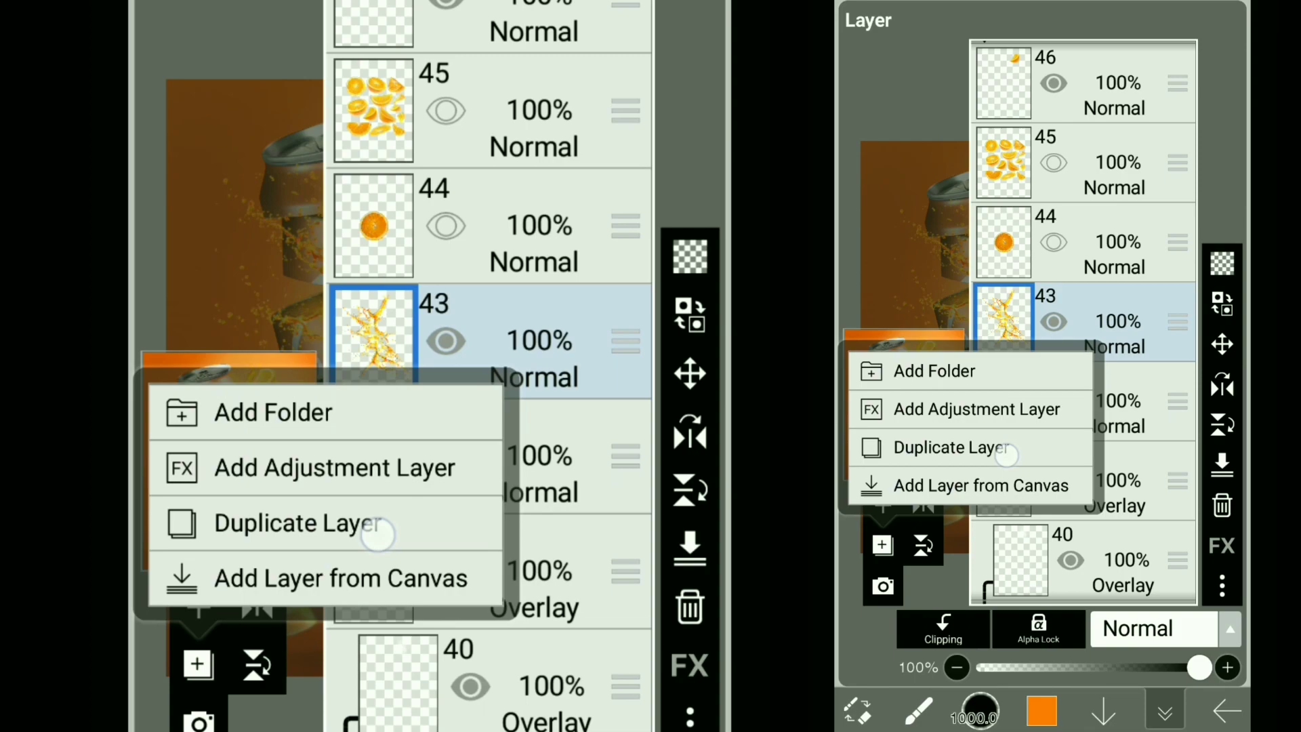
pyautogui.click(951, 447)
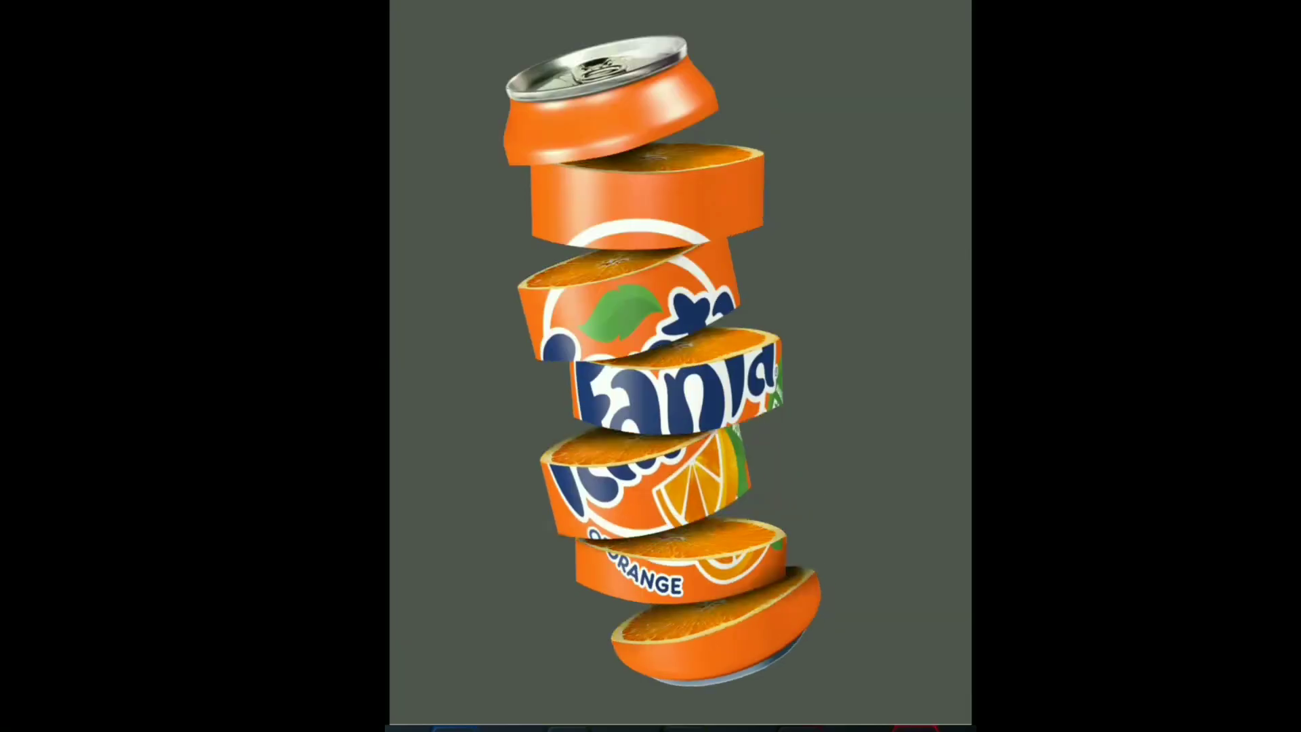